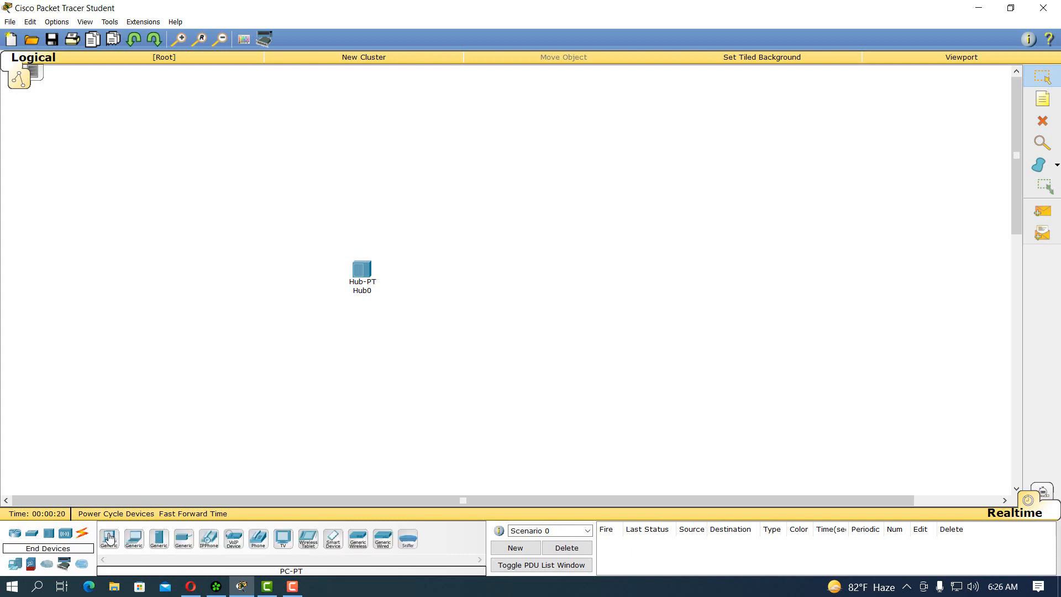
# - Place a PC, a laptop and another PC in a column beside Hub0
pyautogui.click(110, 538)
pyautogui.click(458, 183)
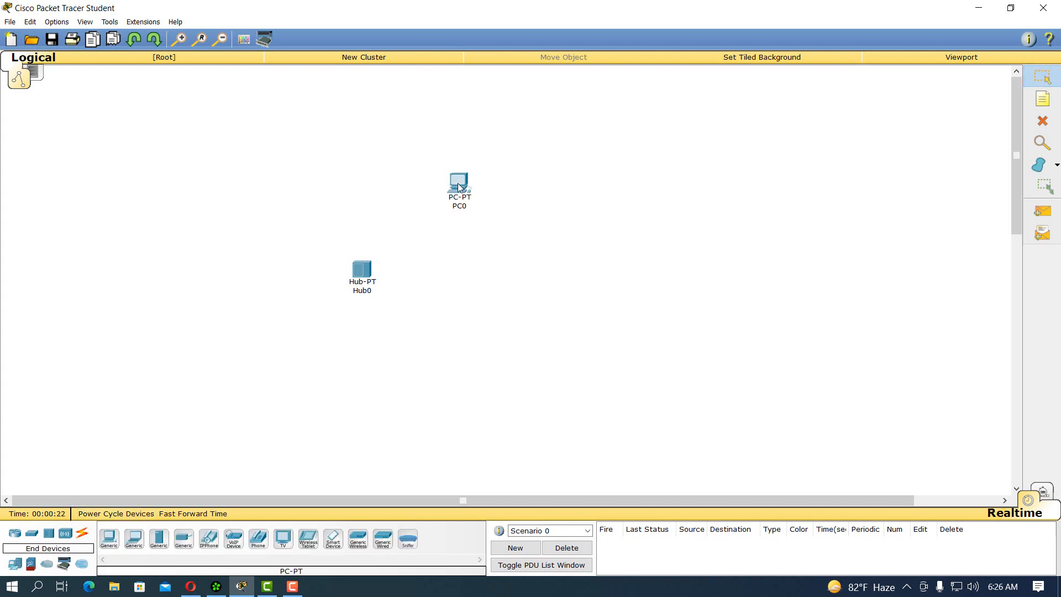
pyautogui.click(134, 538)
pyautogui.click(474, 269)
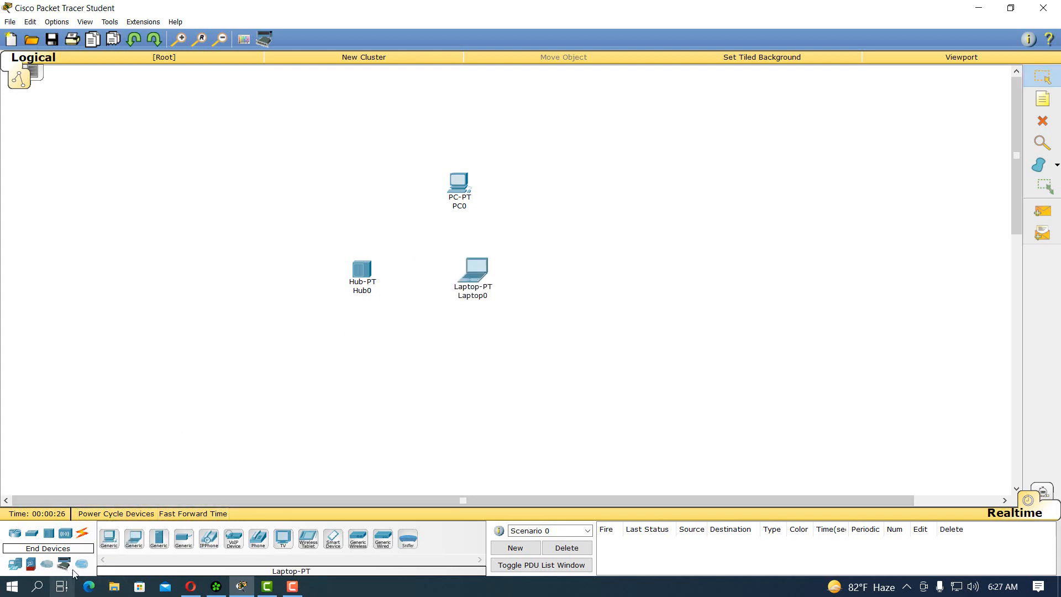
pyautogui.click(109, 538)
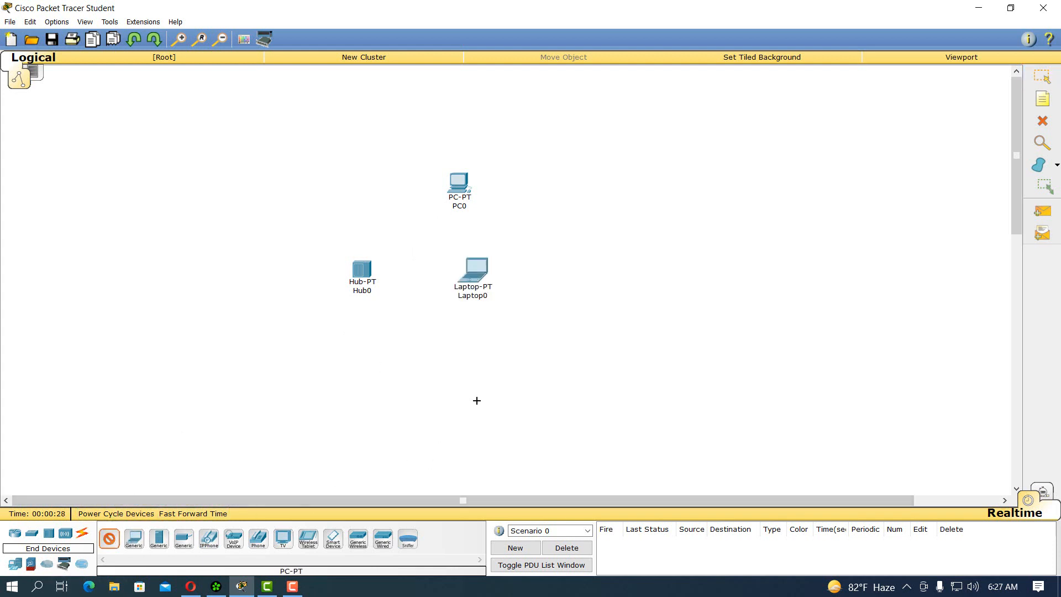
pyautogui.click(470, 367)
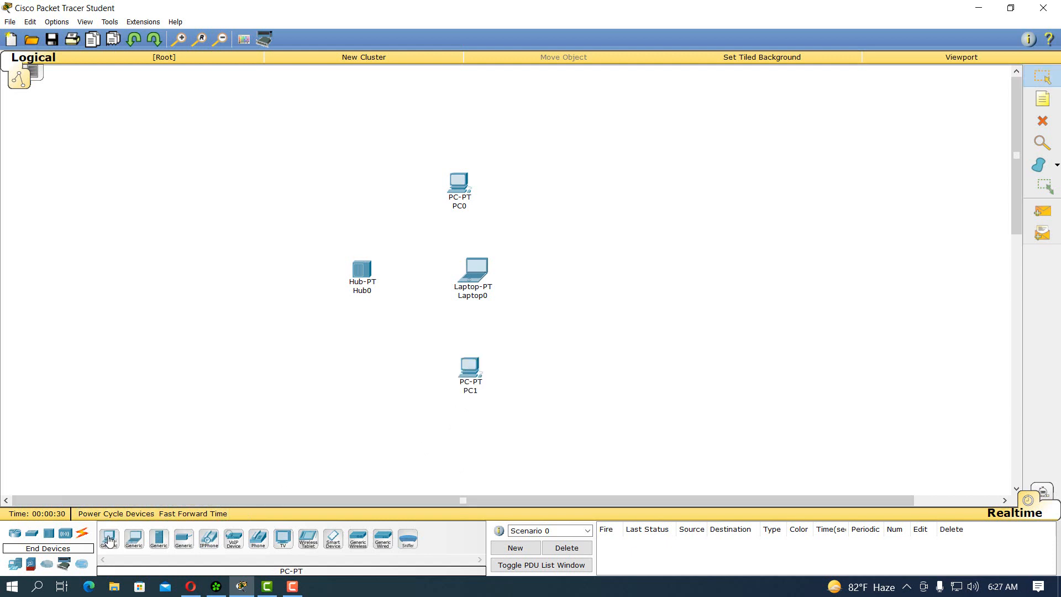
pyautogui.click(467, 448)
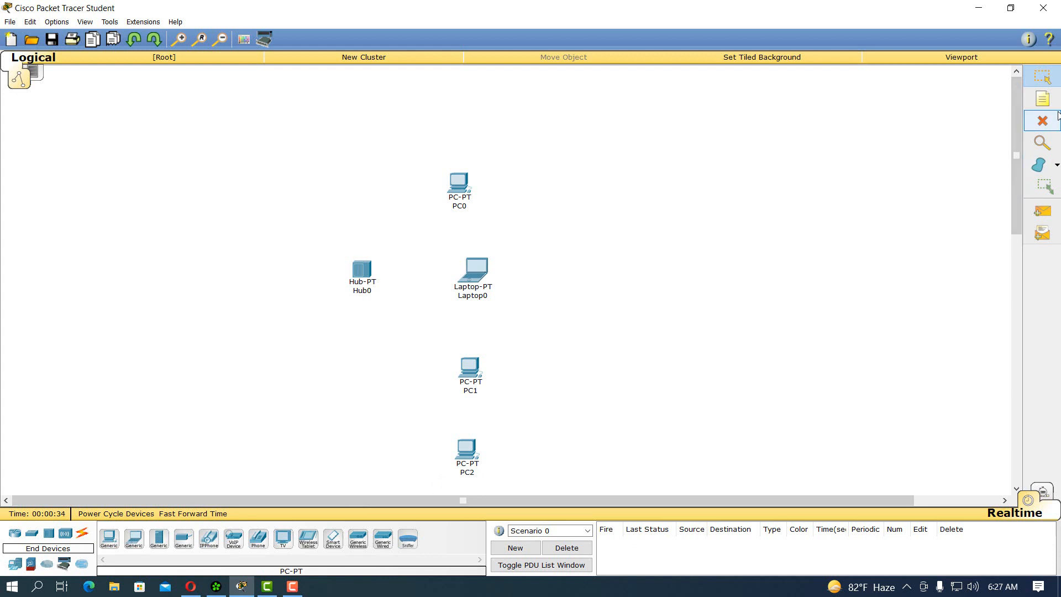
pyautogui.click(1043, 121)
pyautogui.click(468, 459)
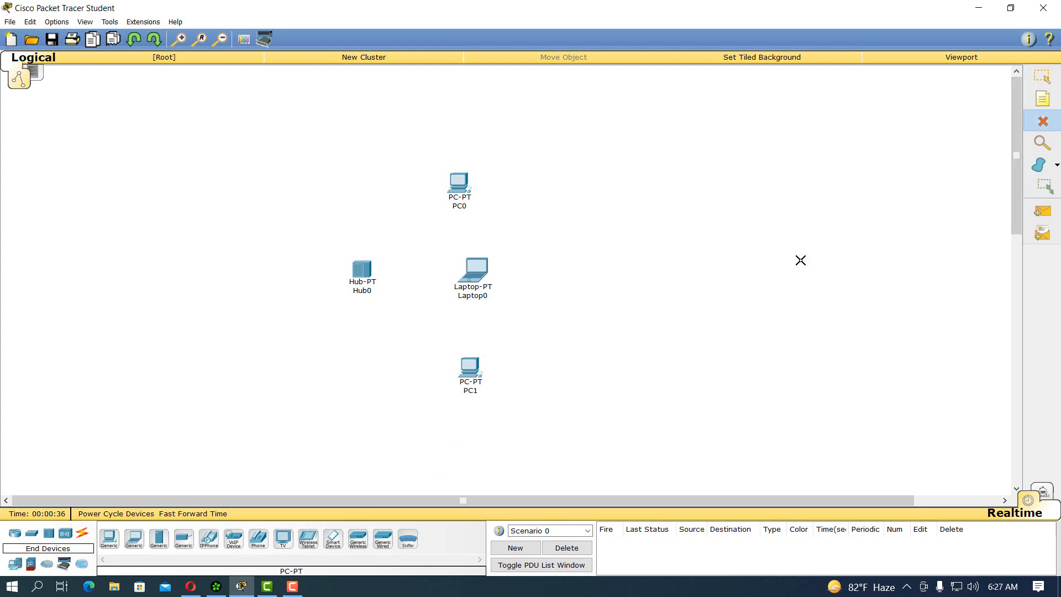
pyautogui.press('Escape')
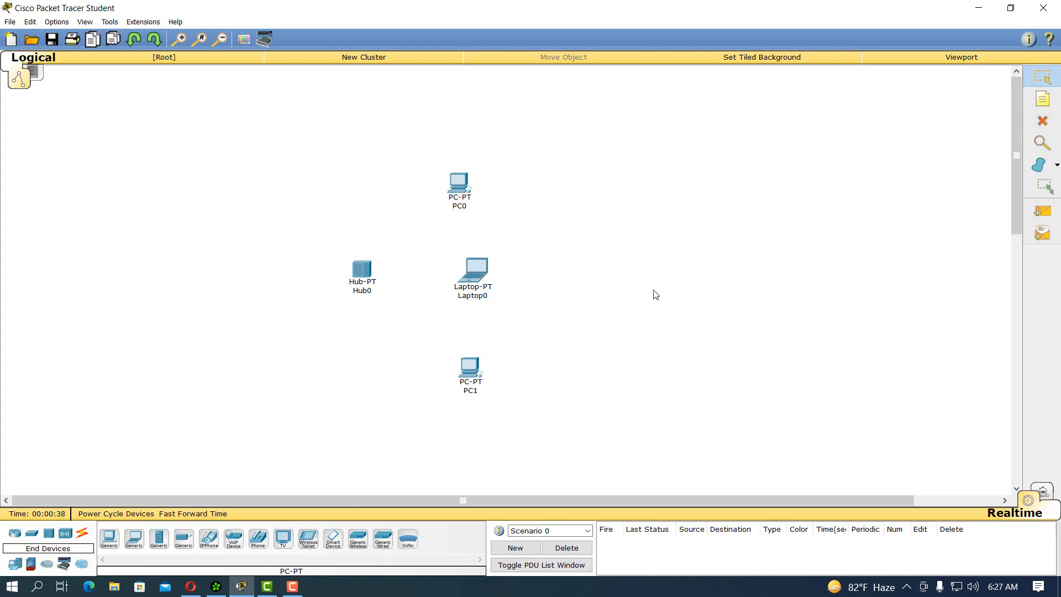
# - Add a second laptop below PC1 and space the four end devices evenly in a column beside the hub
pyautogui.click(134, 537)
pyautogui.click(475, 440)
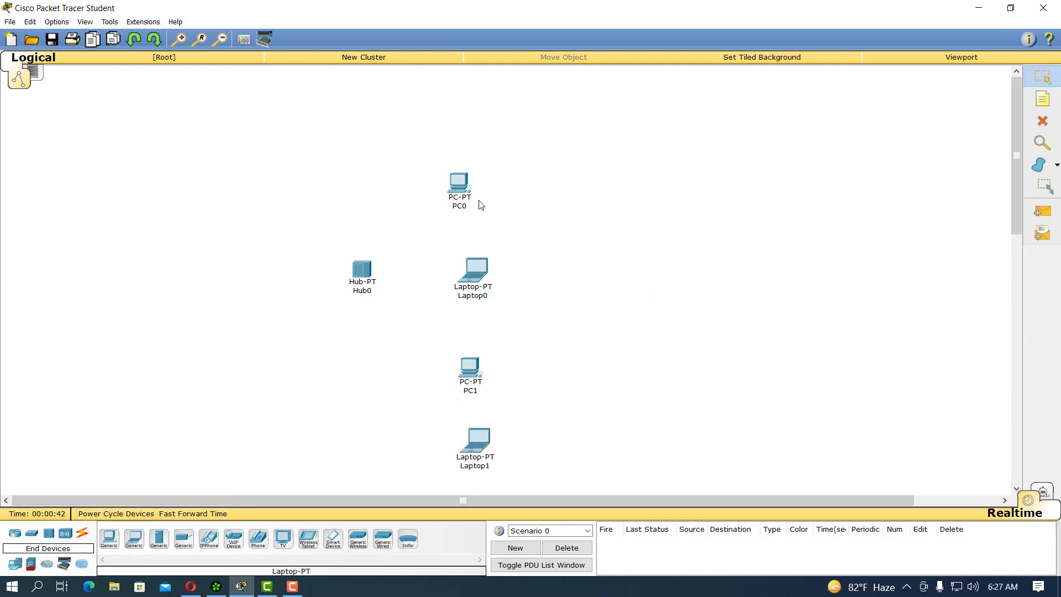
pyautogui.moveTo(464, 193); pyautogui.dragTo(481, 148)
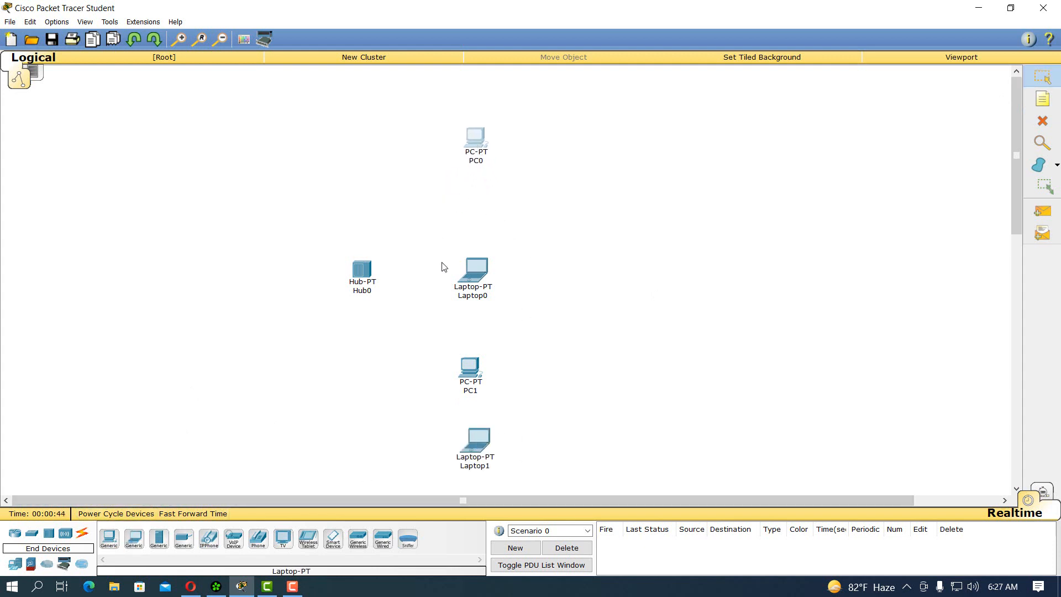
pyautogui.moveTo(470, 274); pyautogui.dragTo(480, 248)
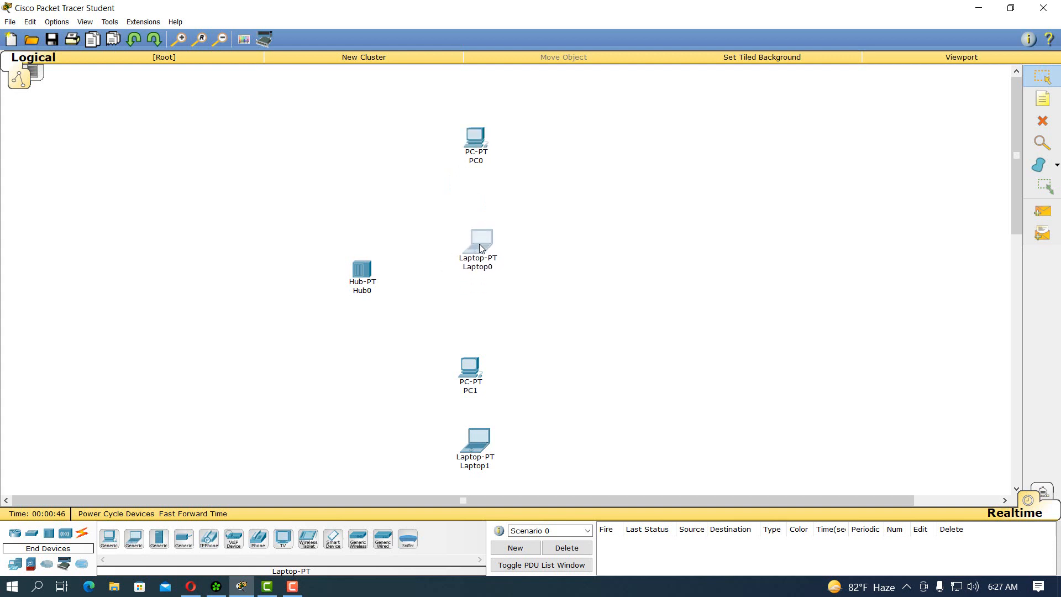
pyautogui.moveTo(473, 364); pyautogui.dragTo(482, 343)
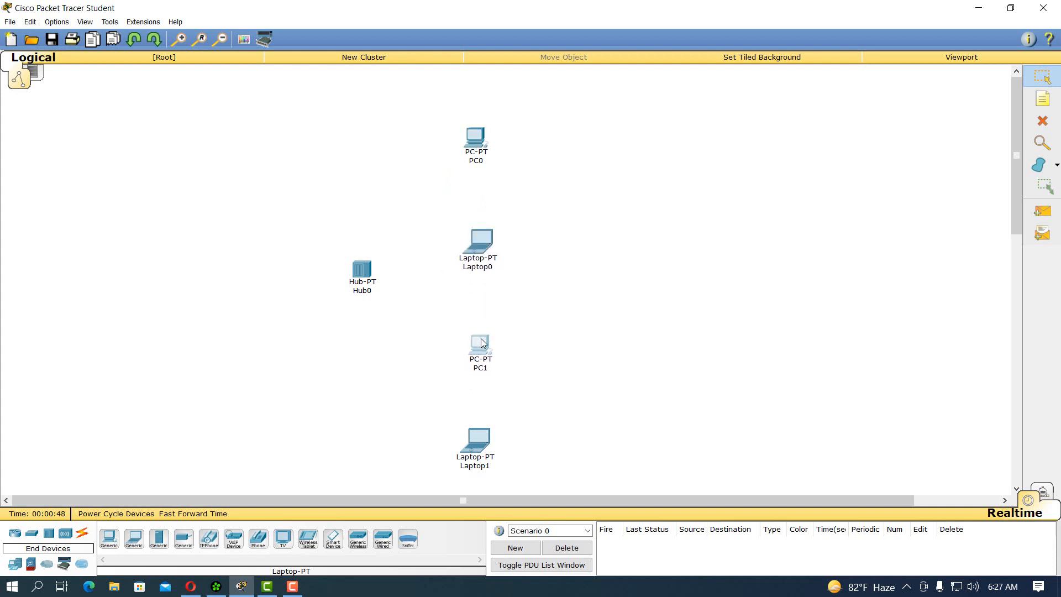
pyautogui.moveTo(481, 161); pyautogui.dragTo(484, 138)
pyautogui.moveTo(479, 249); pyautogui.dragTo(481, 211)
pyautogui.moveTo(480, 344); pyautogui.dragTo(483, 316)
pyautogui.click(480, 439)
pyautogui.moveTo(482, 442); pyautogui.dragTo(489, 419)
pyautogui.click(439, 412)
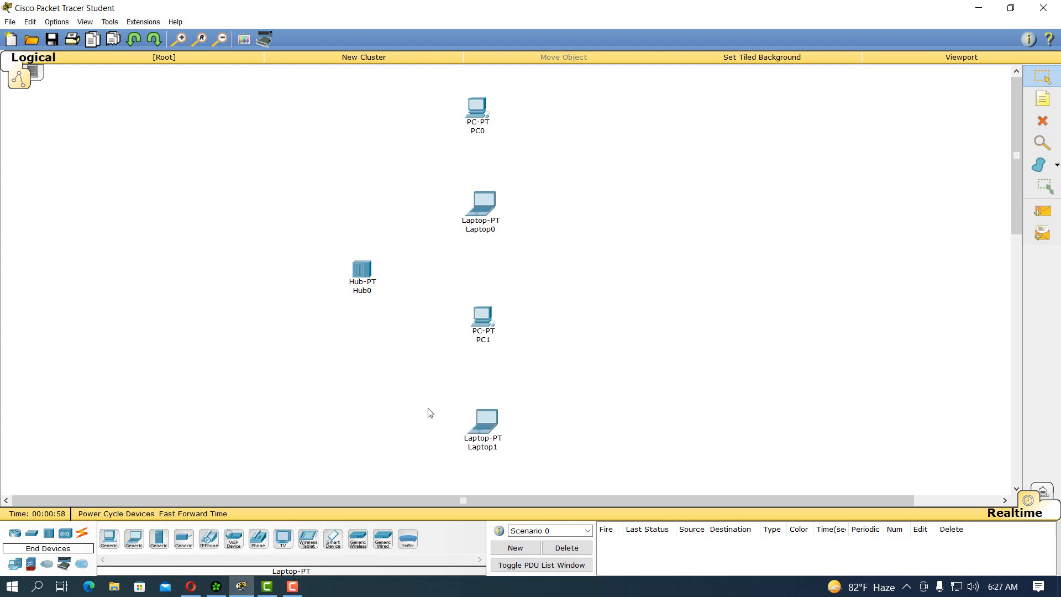
# - Connect Hub0's first port to PC0's FastEthernet port with a Copper Straight-Through cable
pyautogui.click(82, 534)
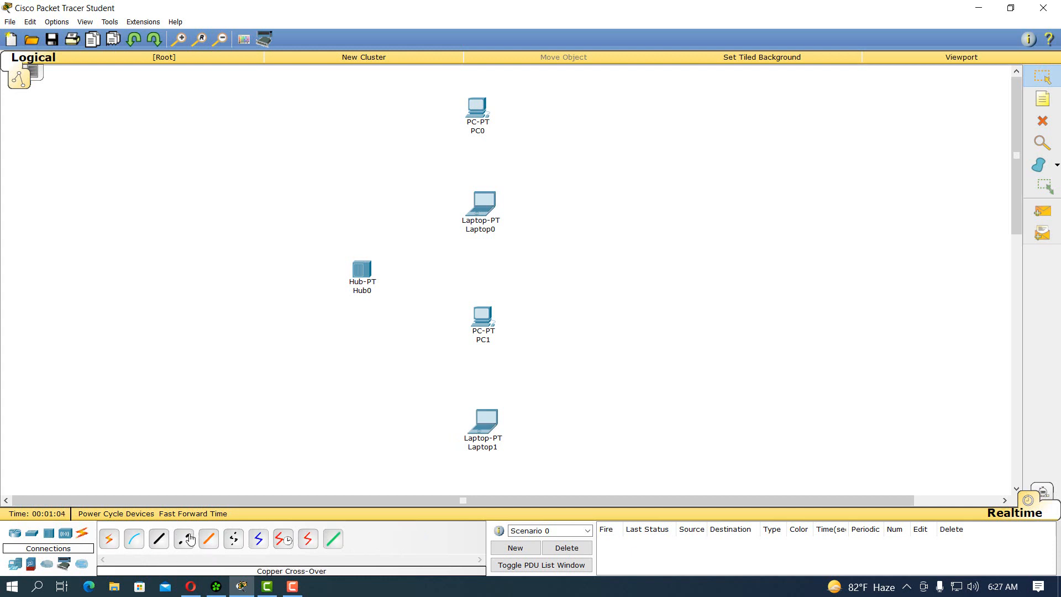
pyautogui.click(159, 538)
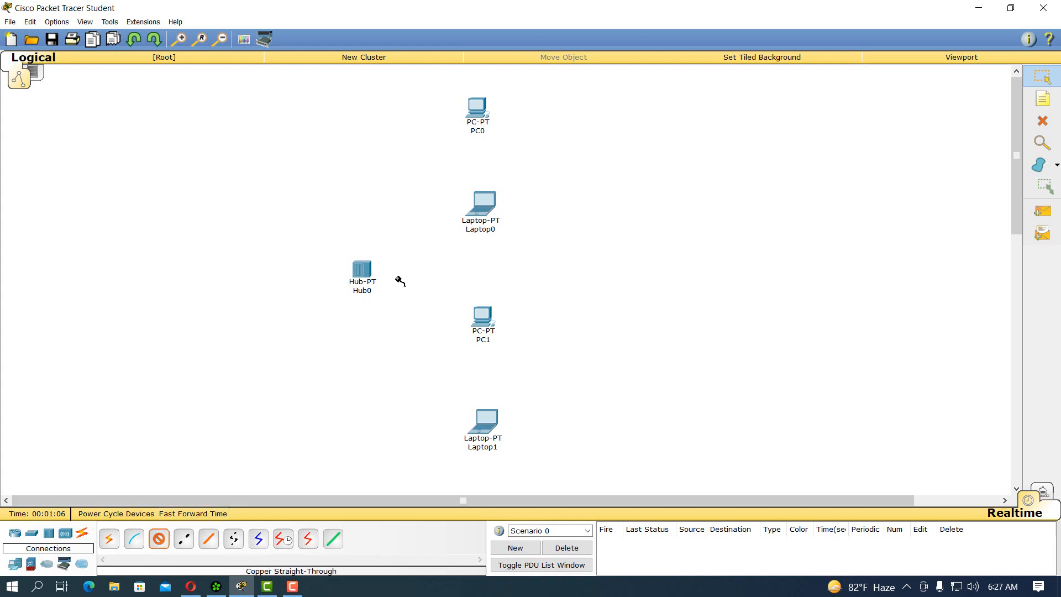
pyautogui.click(358, 279)
pyautogui.click(381, 282)
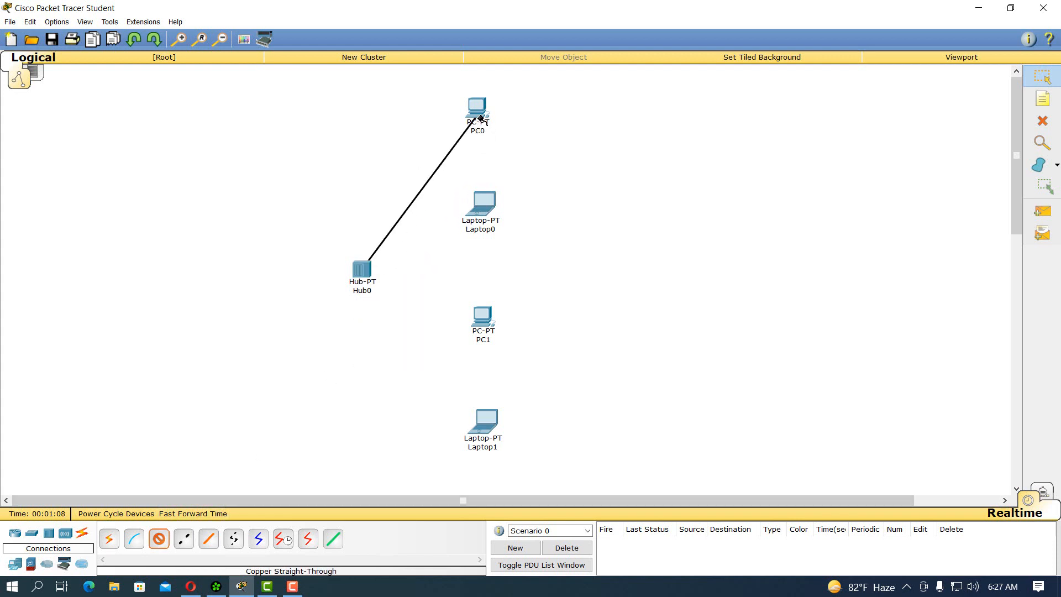
pyautogui.click(479, 115)
pyautogui.click(509, 134)
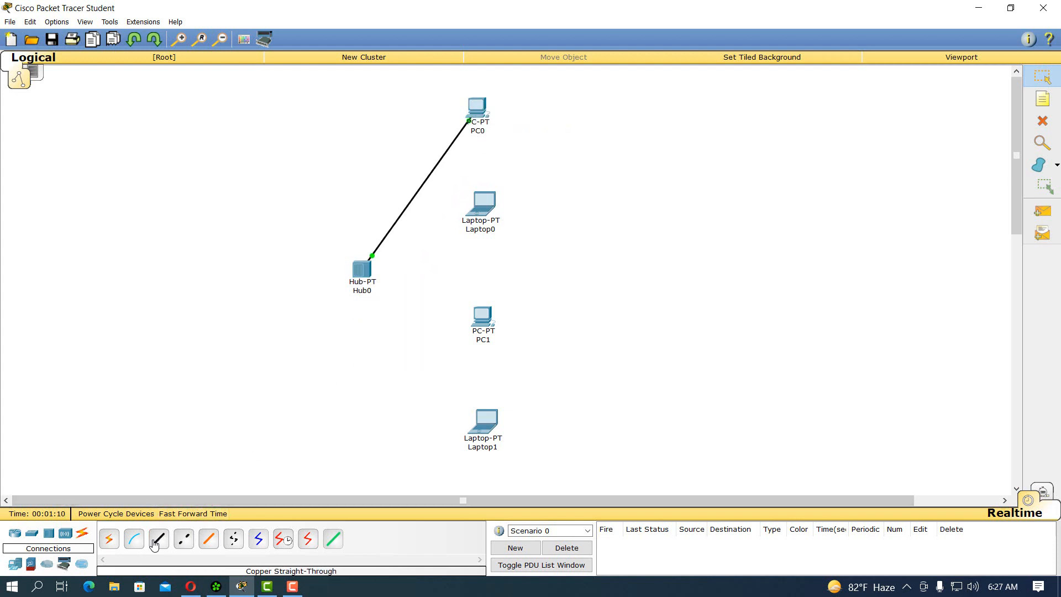
# - Connect Hub0 Port 1 to Laptop0's FastEthernet0 with a Copper Straight-Through cable
pyautogui.click(361, 273)
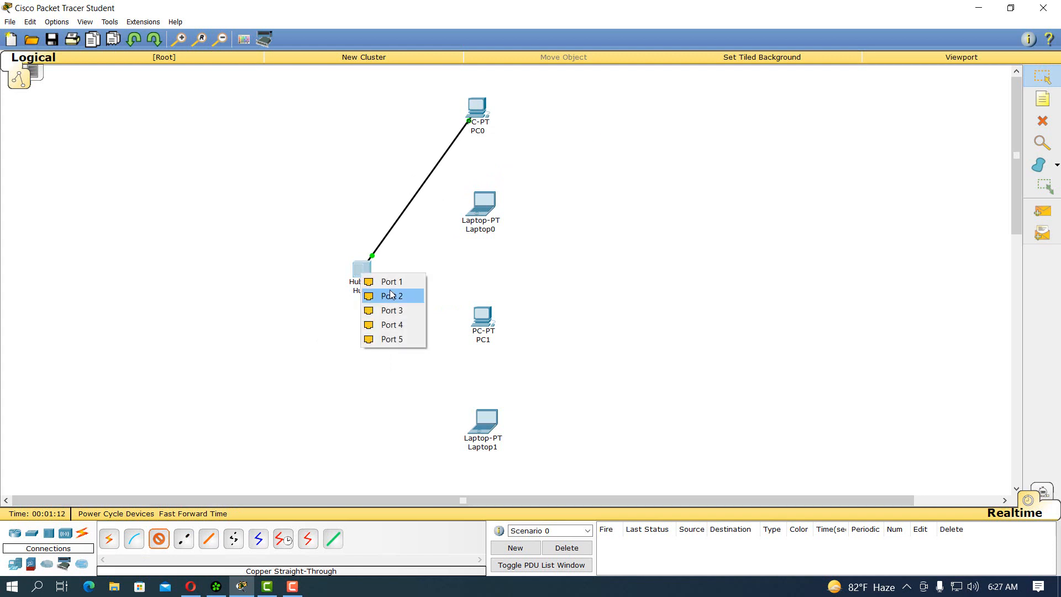
pyautogui.click(396, 281)
pyautogui.click(485, 203)
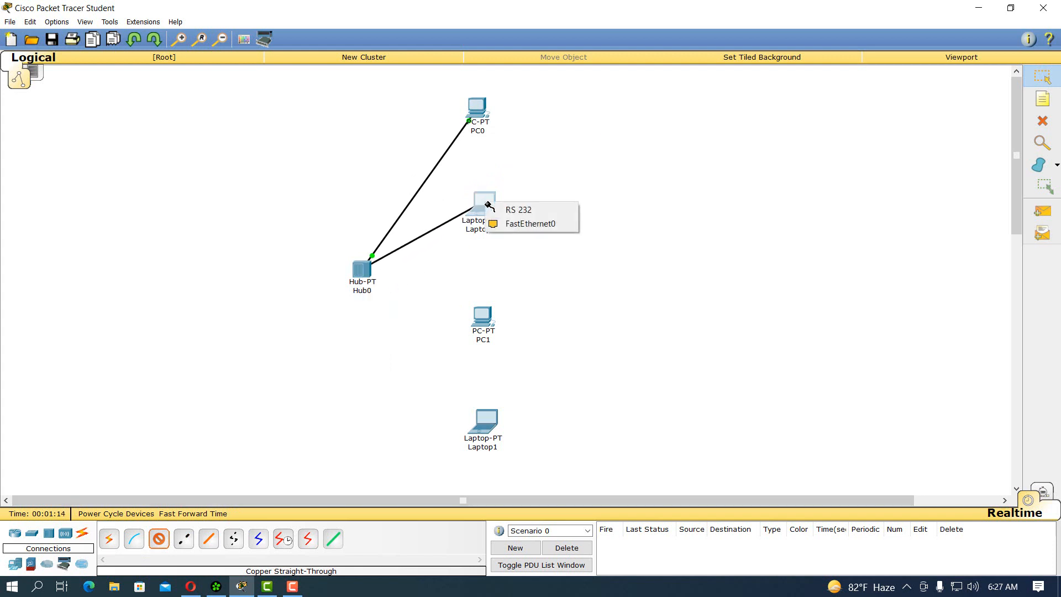
pyautogui.click(505, 224)
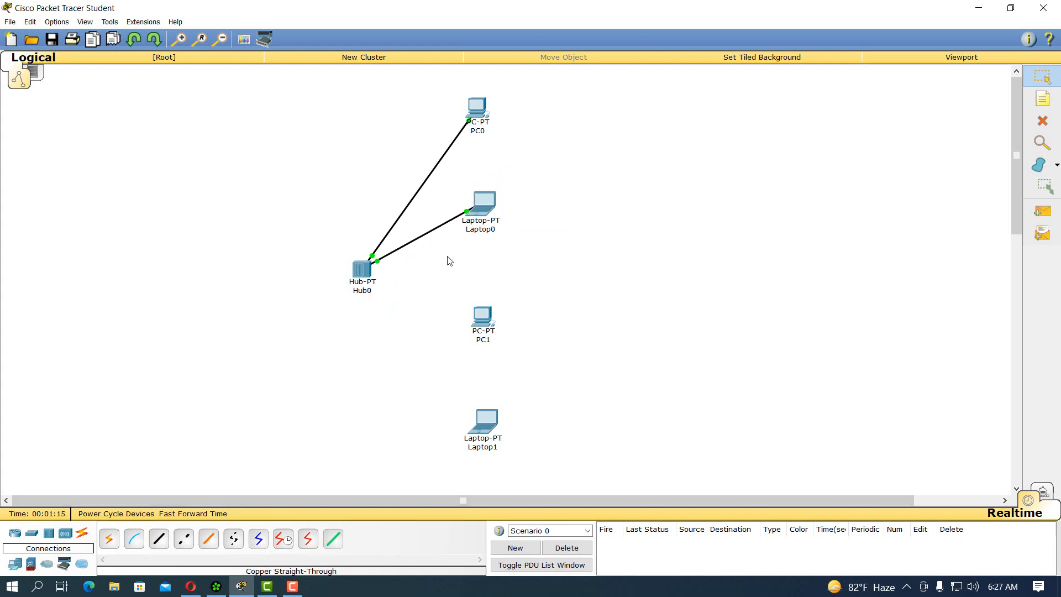
# - Connect Hub0 Port 2 to PC1's FastEthernet0 with a Copper Straight-Through cable
pyautogui.click(159, 539)
pyautogui.click(363, 272)
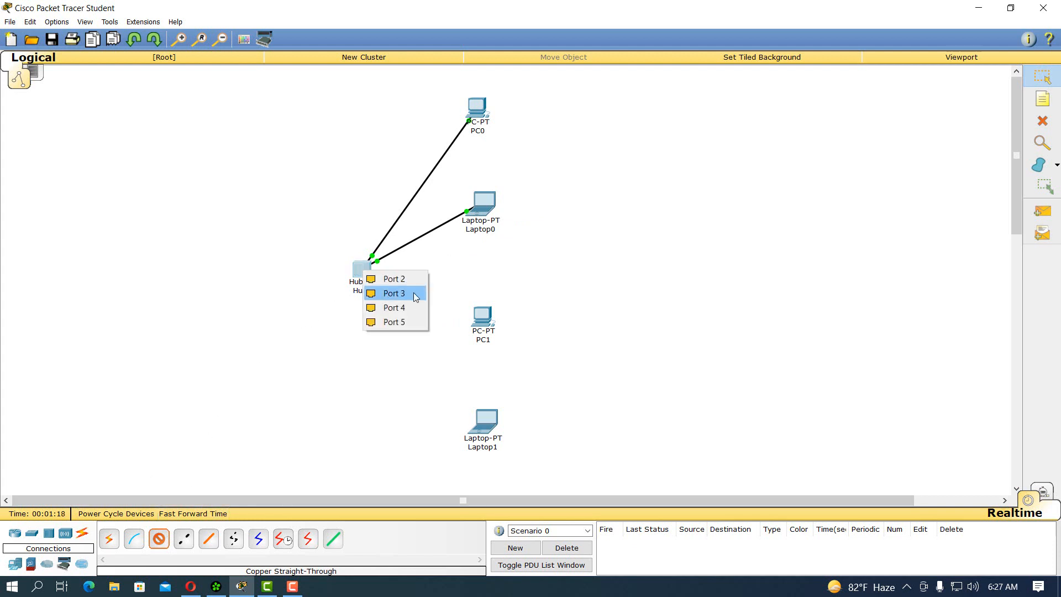
pyautogui.click(405, 279)
pyautogui.click(480, 313)
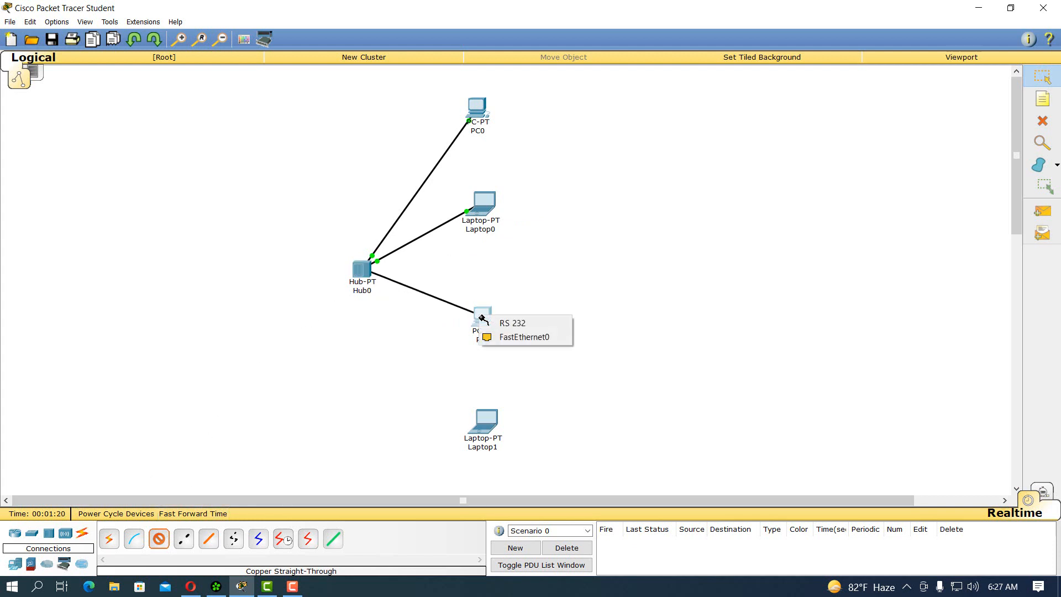
pyautogui.click(525, 336)
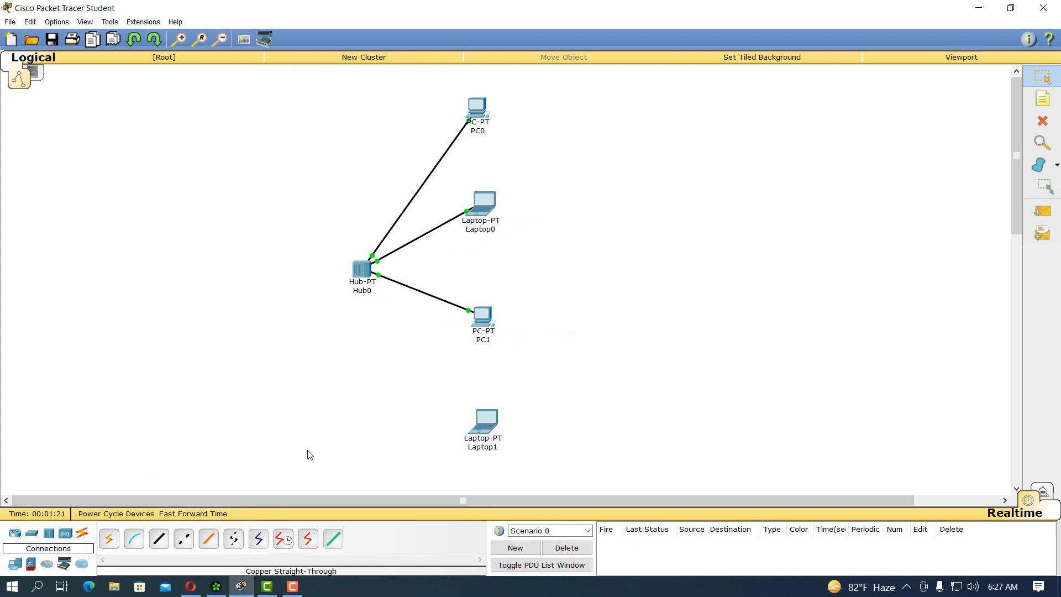
# - Connect Hub0 Port 3 to Laptop1's FastEthernet port with a Copper Straight-Through cable
pyautogui.click(157, 542)
pyautogui.click(362, 273)
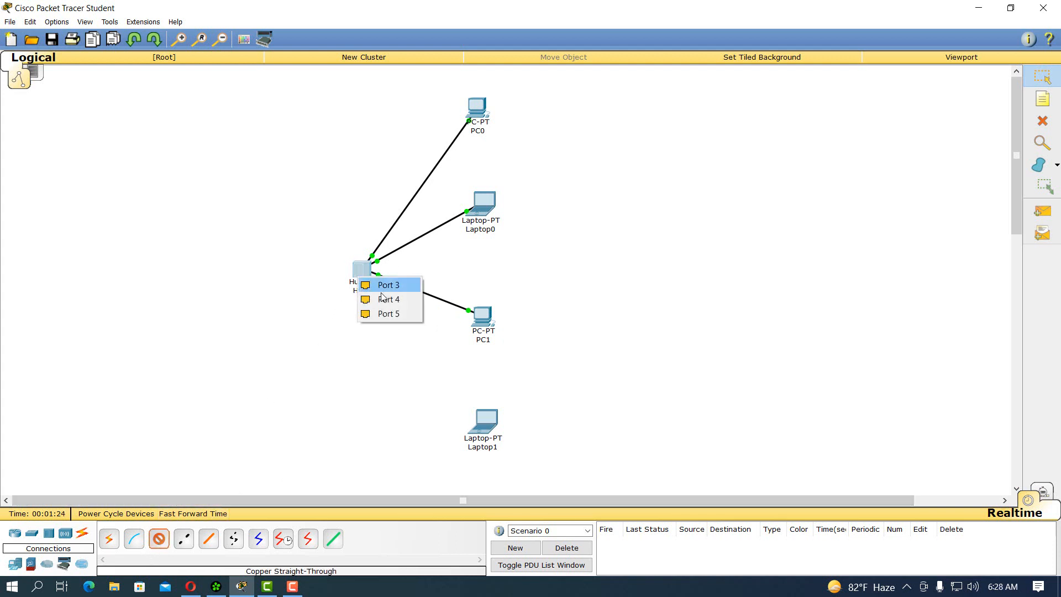
pyautogui.click(386, 286)
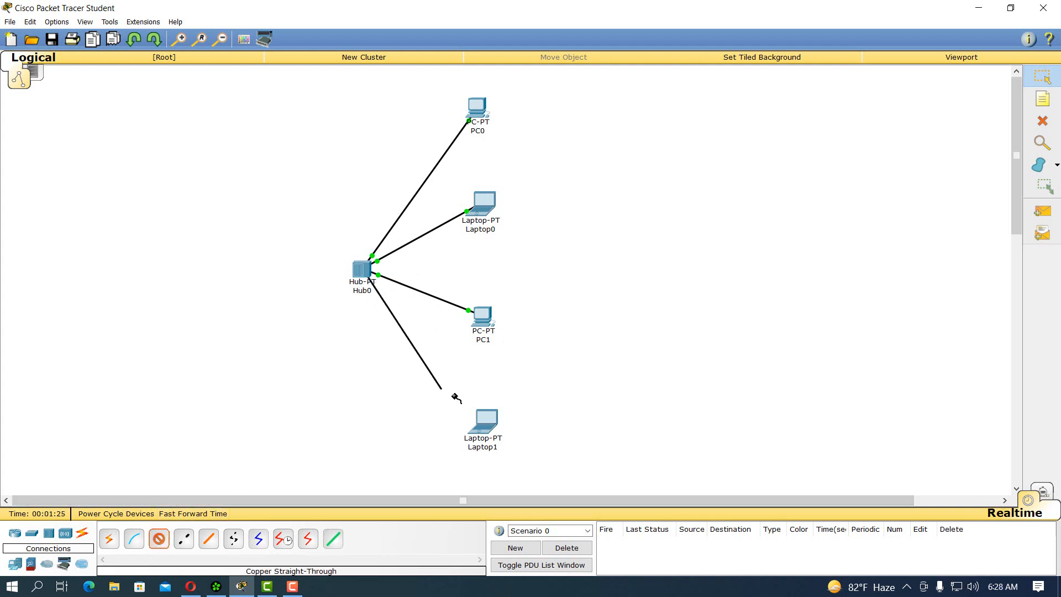
pyautogui.click(483, 421)
pyautogui.click(509, 437)
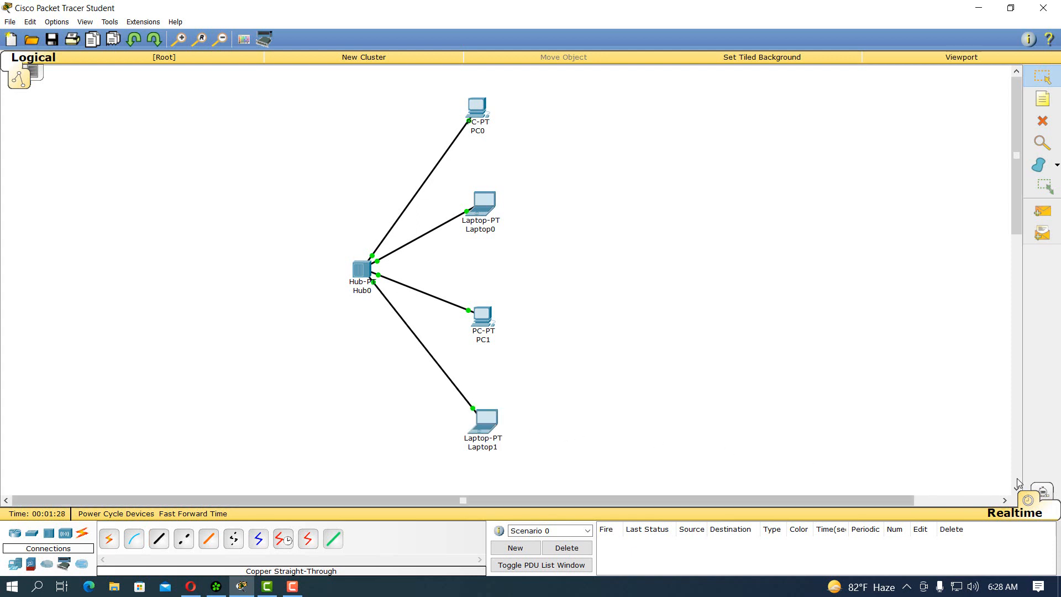
# - Switch to Simulation mode and restrict the event list filters to ICMP only
pyautogui.click(1044, 490)
pyautogui.click(939, 431)
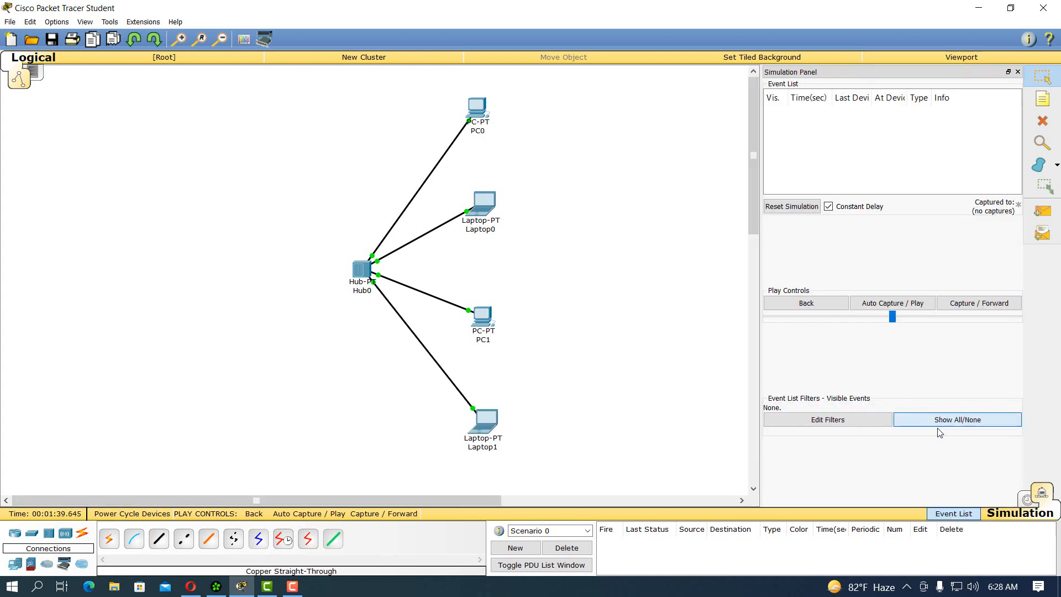
pyautogui.click(861, 419)
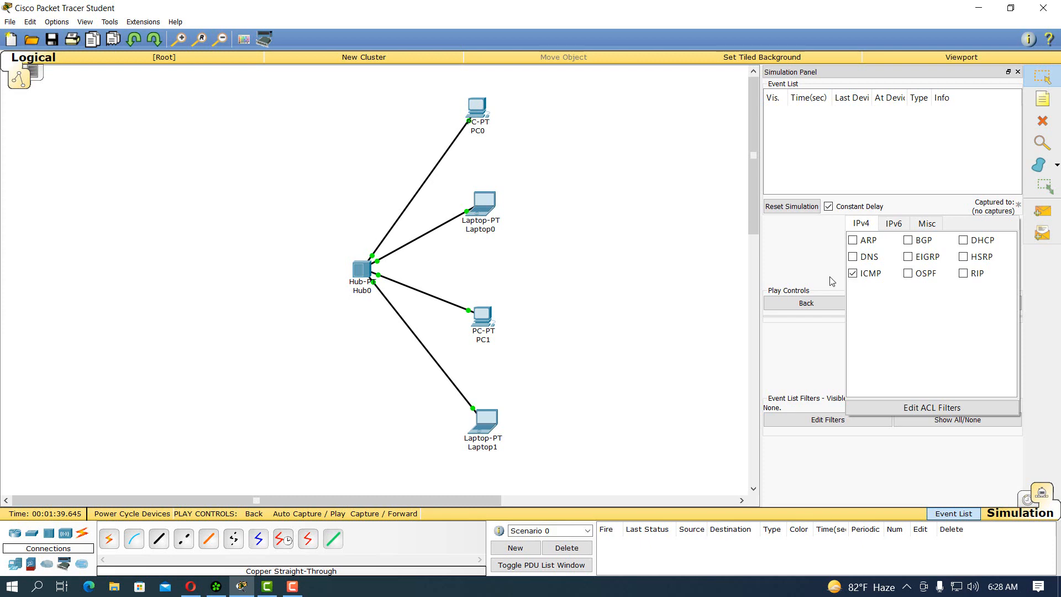
# - Assign PC0 the static IP address 192.168.0.1 with subnet mask 255.255.255.0 and close its window
pyautogui.click(479, 114)
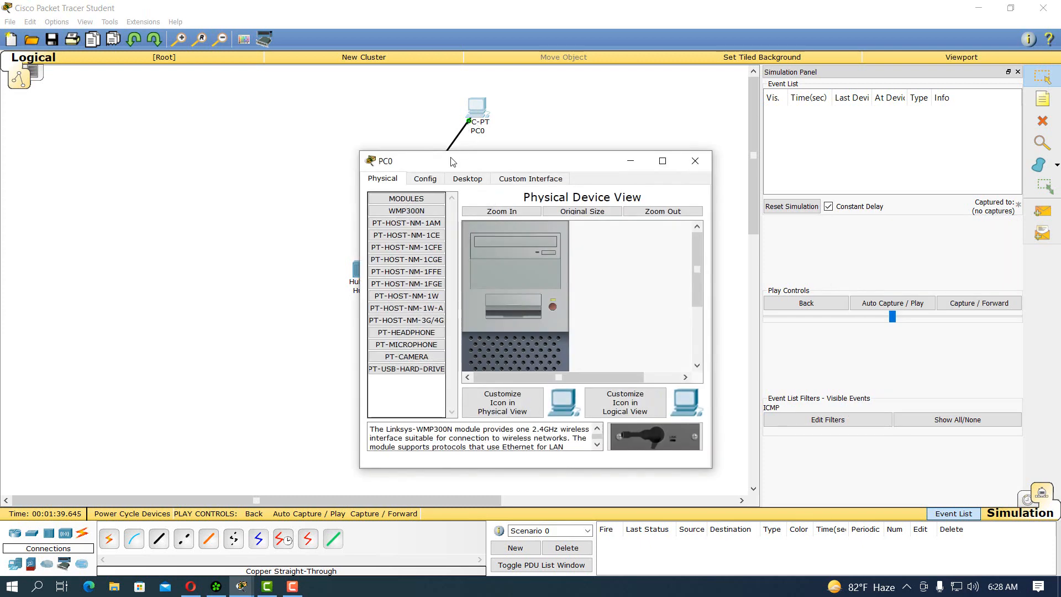
pyautogui.click(458, 182)
pyautogui.click(382, 231)
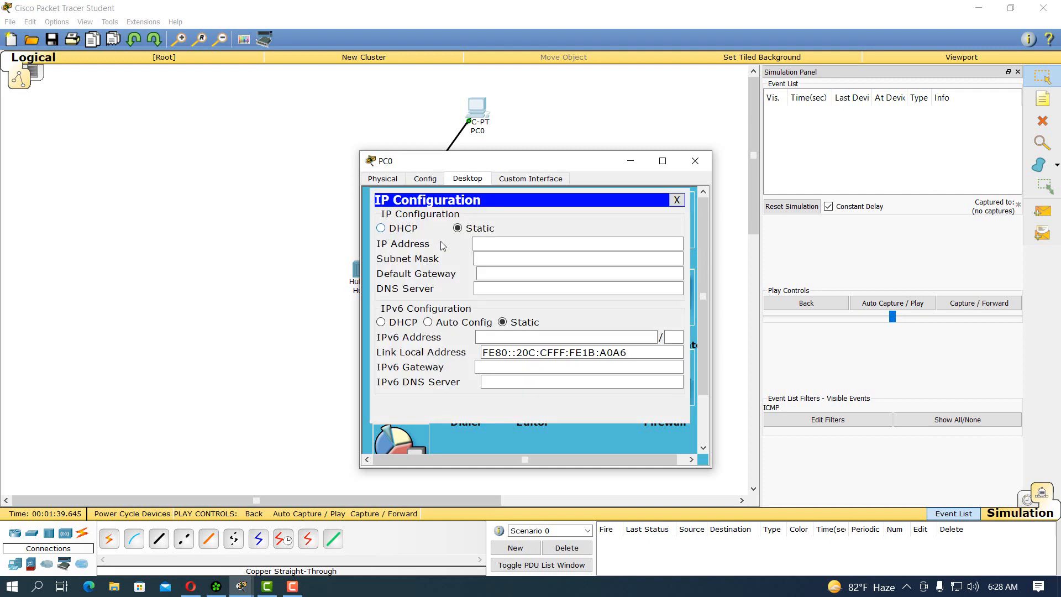
pyautogui.click(504, 244)
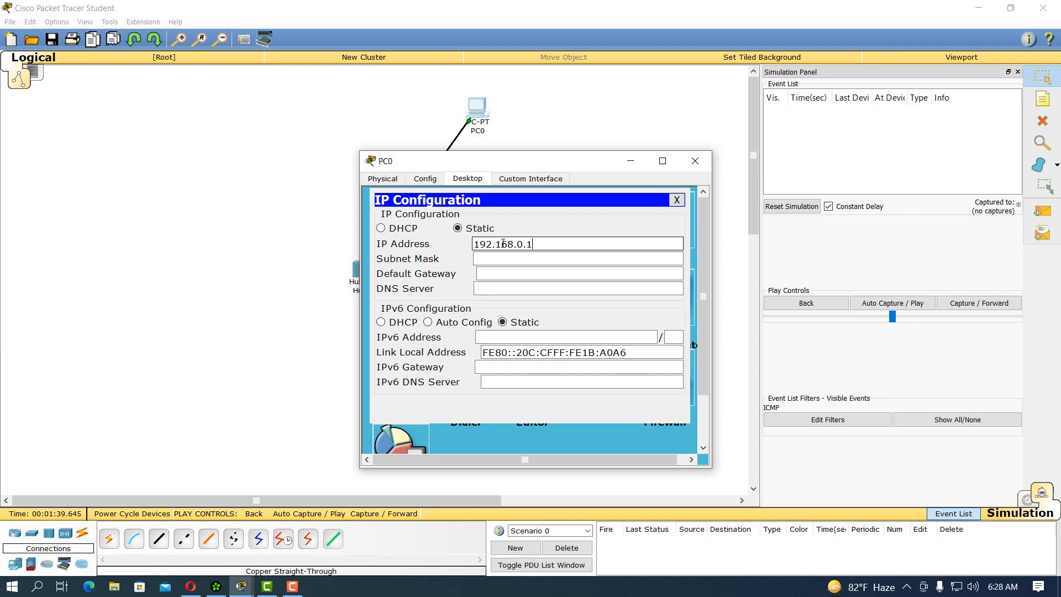
pyautogui.click(502, 258)
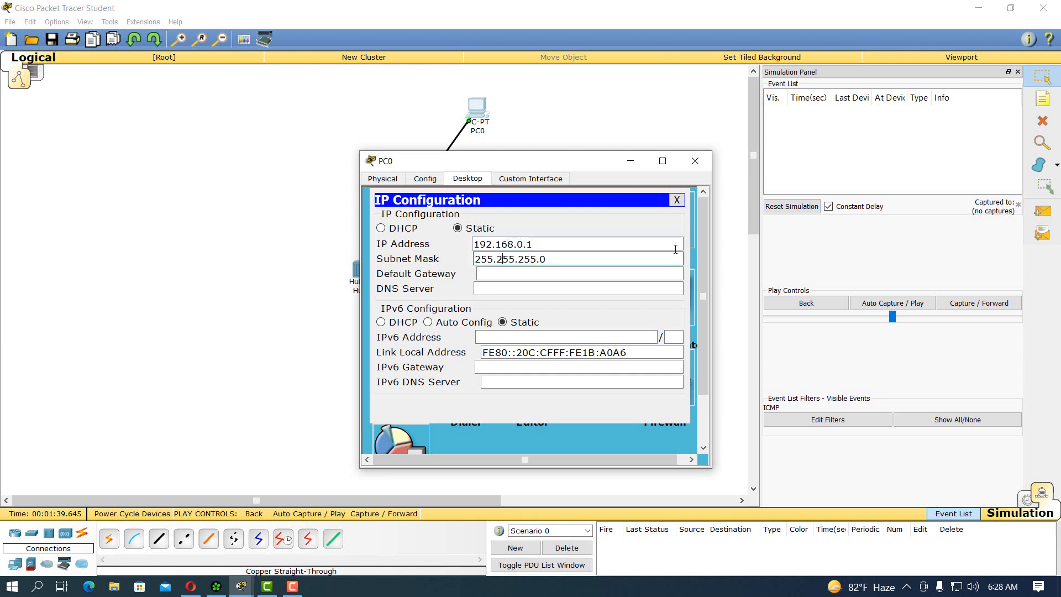
pyautogui.click(679, 198)
pyautogui.click(695, 161)
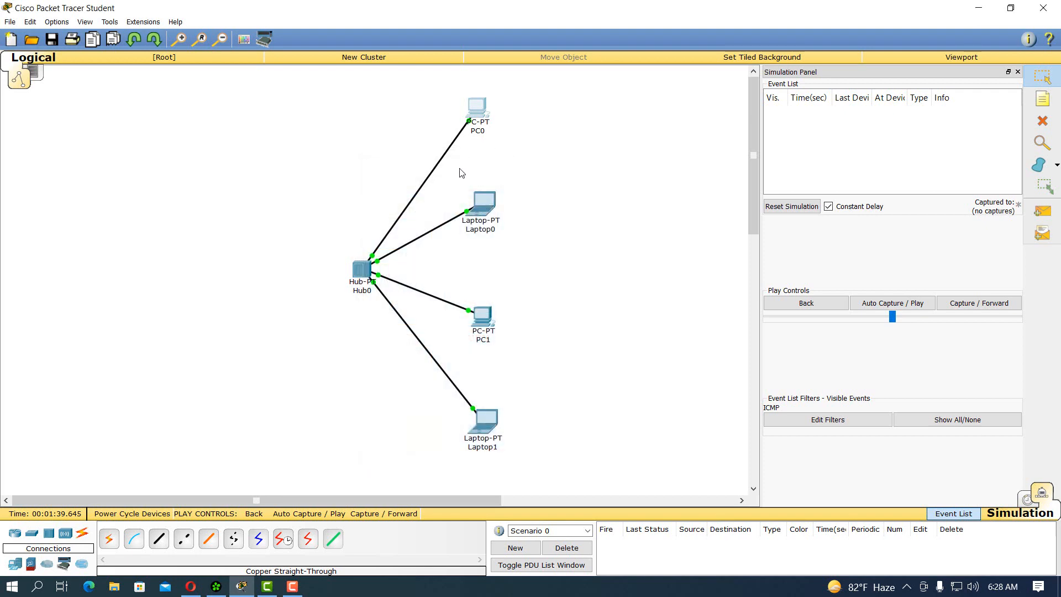
# - Assign Laptop0 the static IP address 192.168.0.2 with the default subnet mask and close its window
pyautogui.click(481, 202)
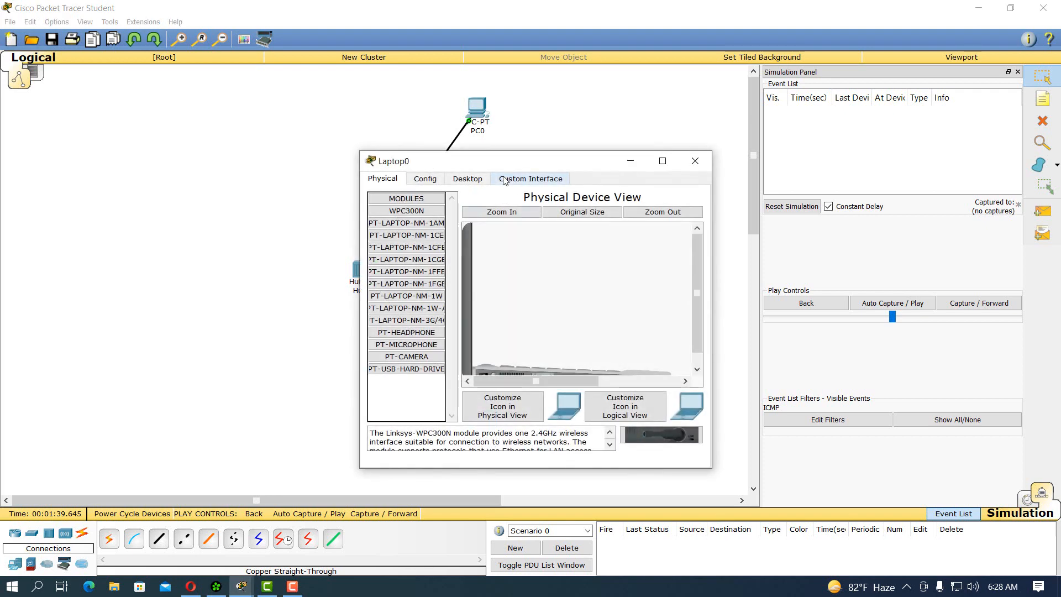
pyautogui.click(467, 177)
pyautogui.click(400, 221)
pyautogui.click(547, 245)
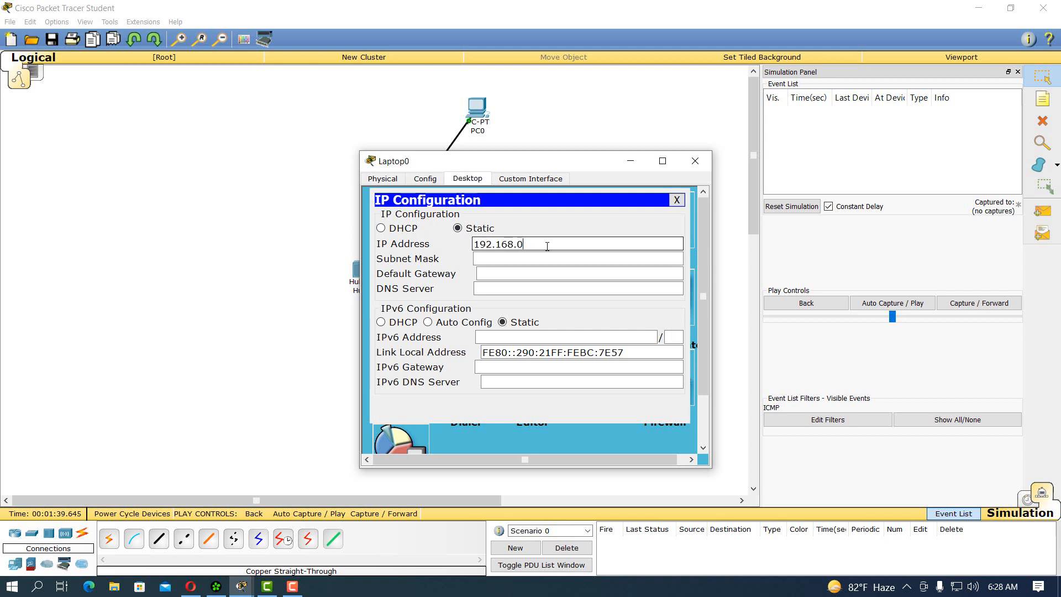
pyautogui.write('192.168.0.2')
pyautogui.click(495, 258)
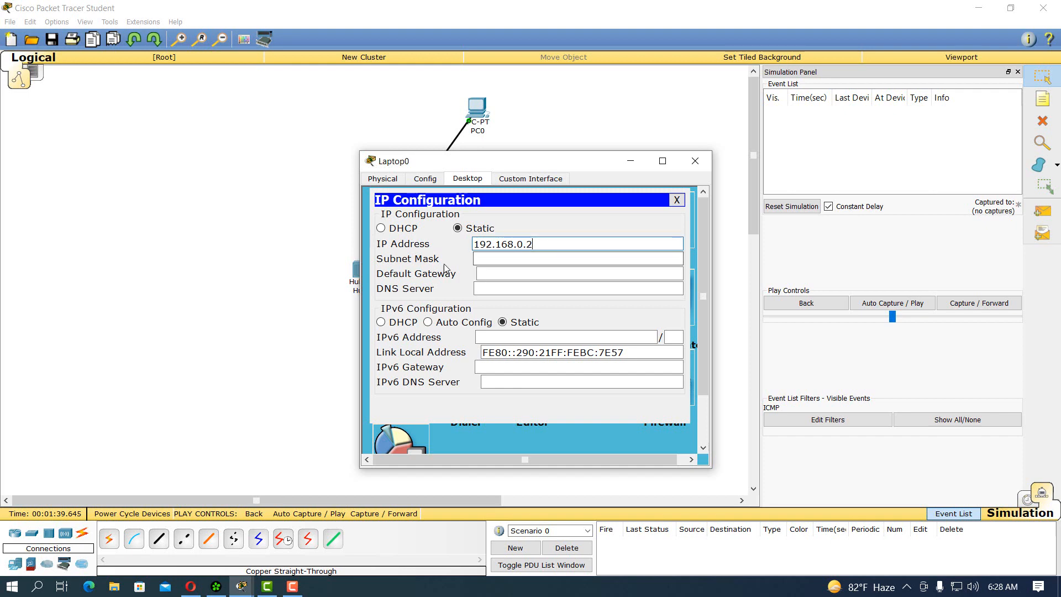
pyautogui.click(676, 200)
pyautogui.click(692, 170)
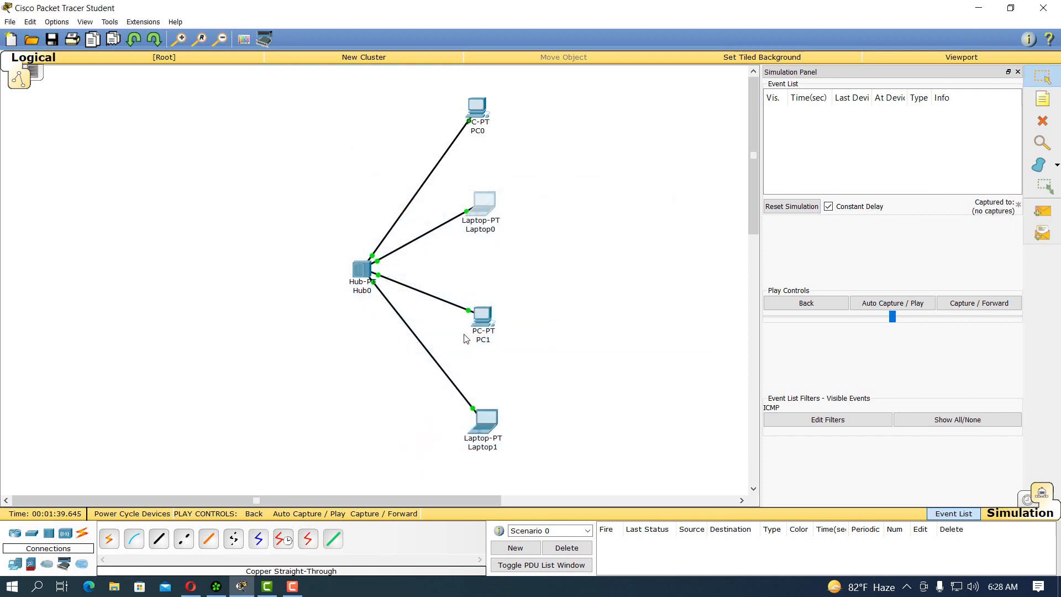
# - Assign PC1 the static IP address 192.168.0.3 with subnet mask 255.255.255.0 and close its window
pyautogui.click(482, 316)
pyautogui.click(467, 179)
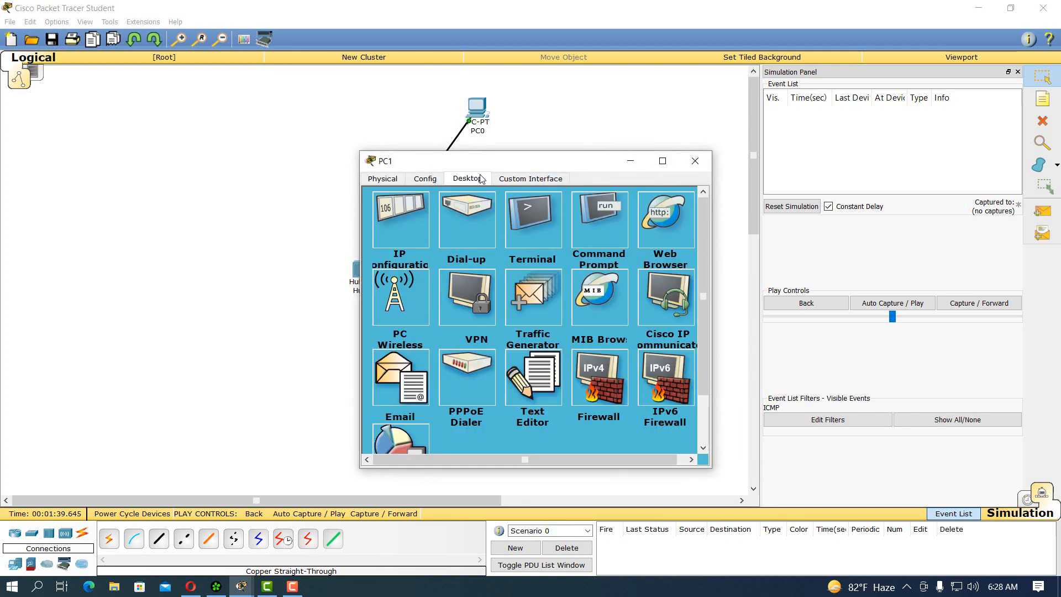
pyautogui.click(414, 238)
pyautogui.click(485, 243)
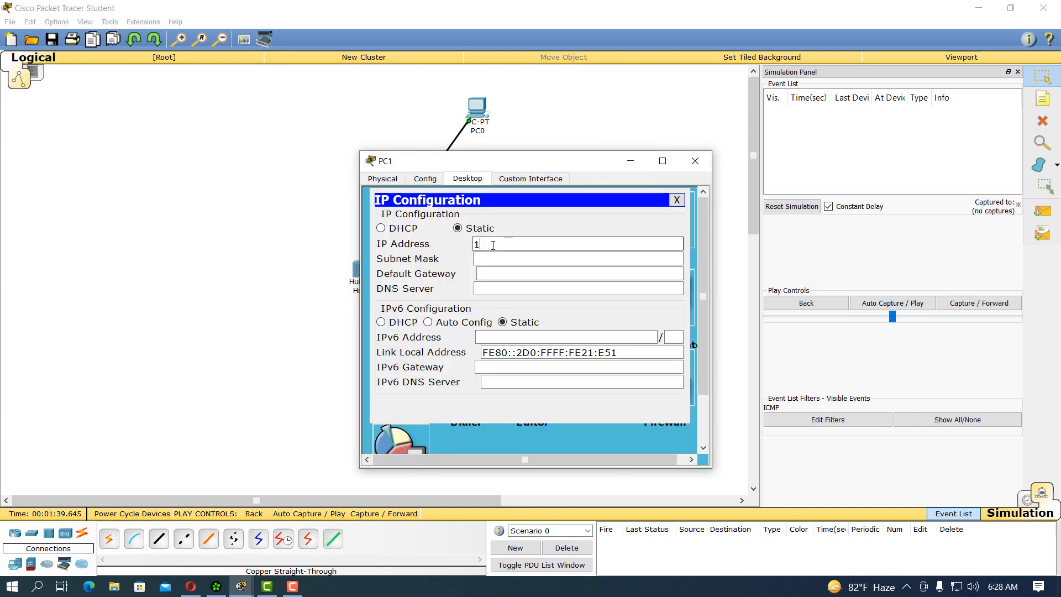
pyautogui.write('192.1')
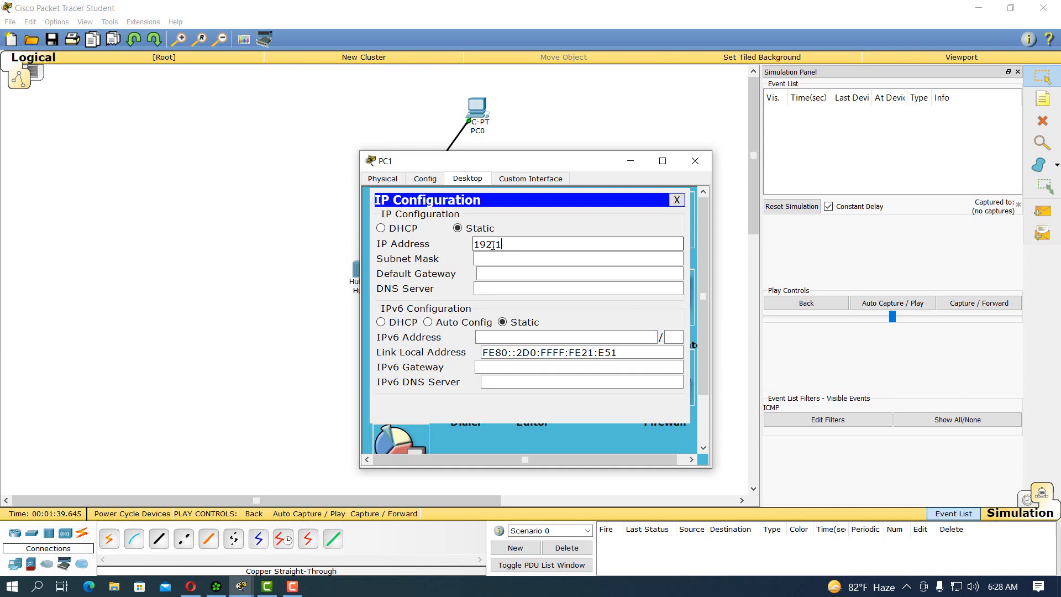
pyautogui.write('68.0.3')
pyautogui.click(530, 259)
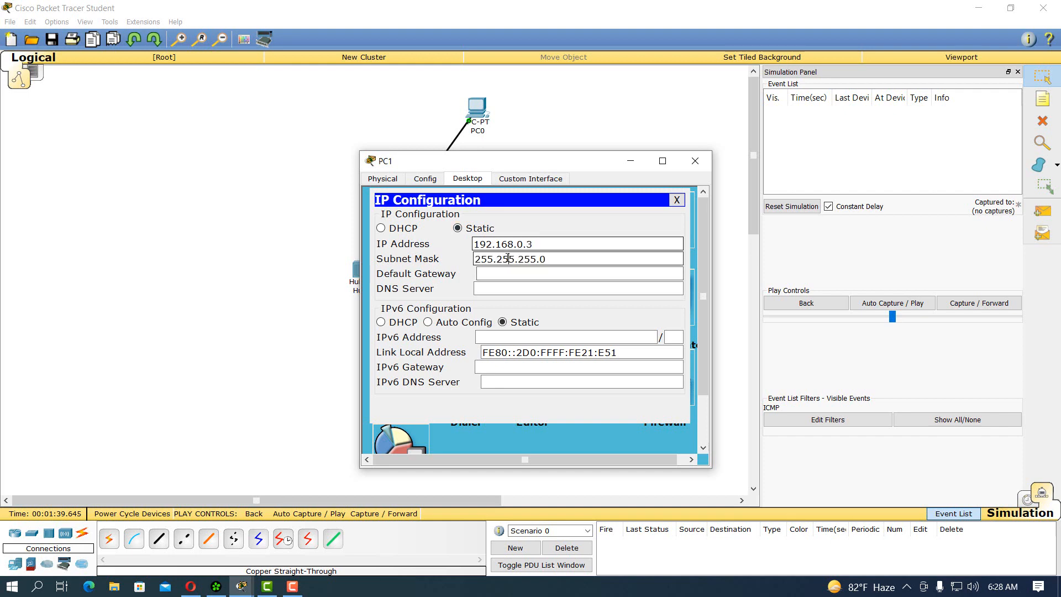
pyautogui.click(677, 199)
pyautogui.click(693, 164)
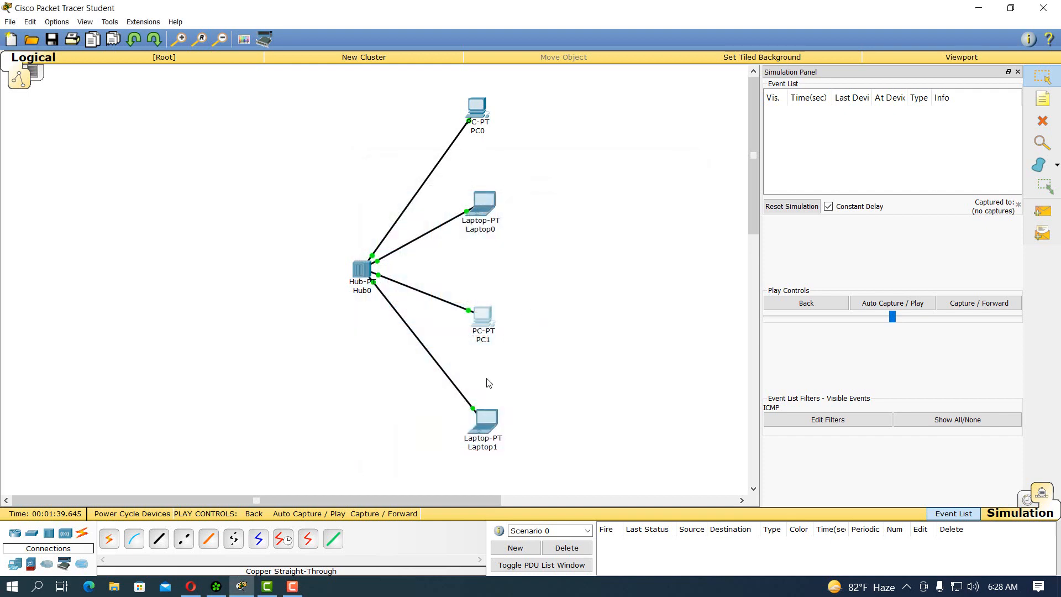
# - Assign Laptop1 the static IP address 192.168.0.4 with the default subnet mask and close its window
pyautogui.click(484, 422)
pyautogui.click(466, 180)
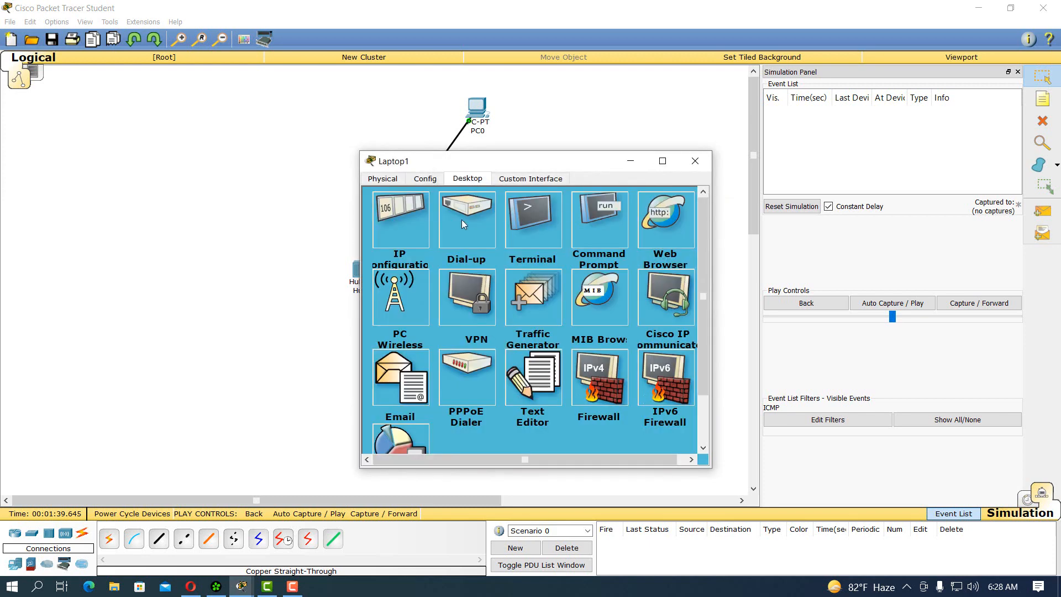
pyautogui.click(414, 228)
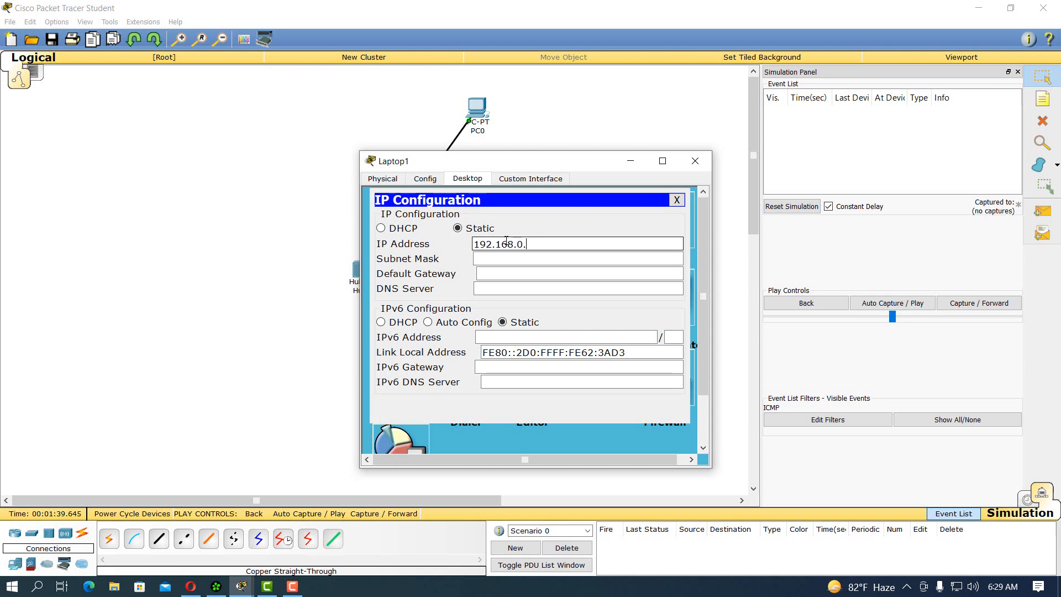
pyautogui.write('192.168.0.4')
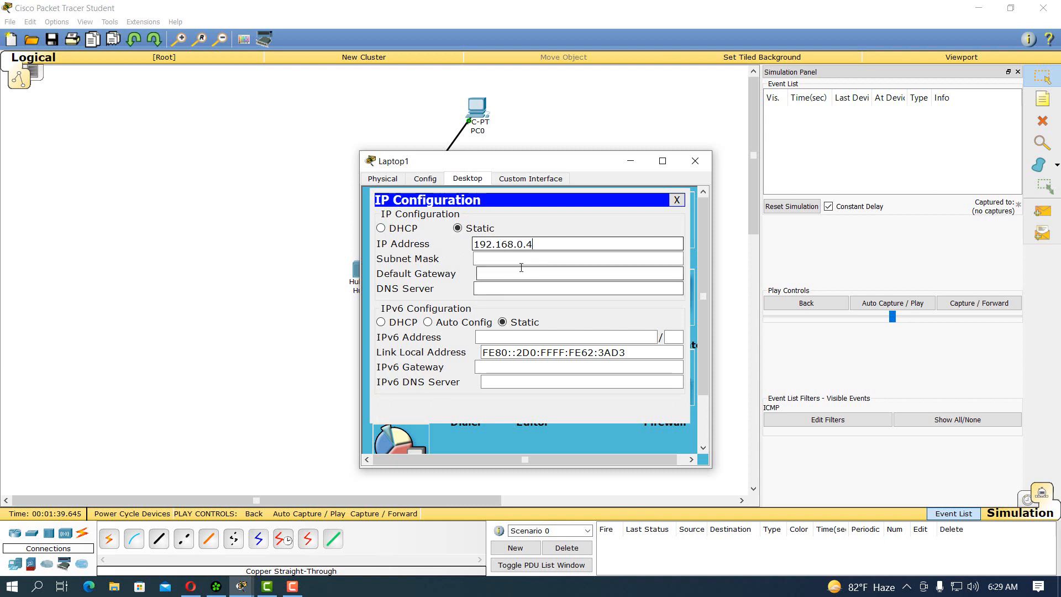
pyautogui.click(489, 260)
pyautogui.click(677, 199)
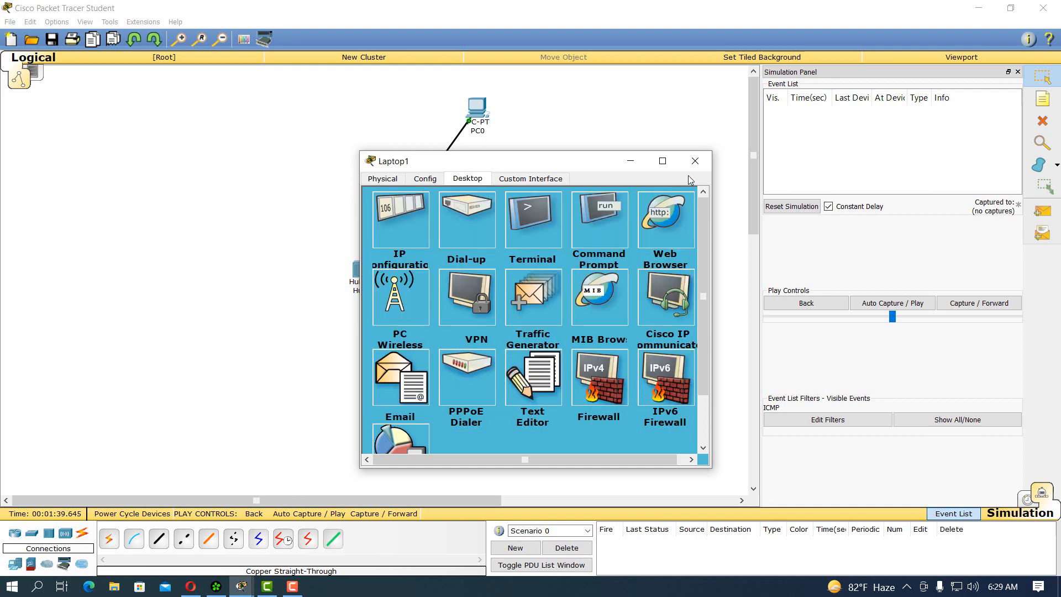
pyautogui.click(694, 163)
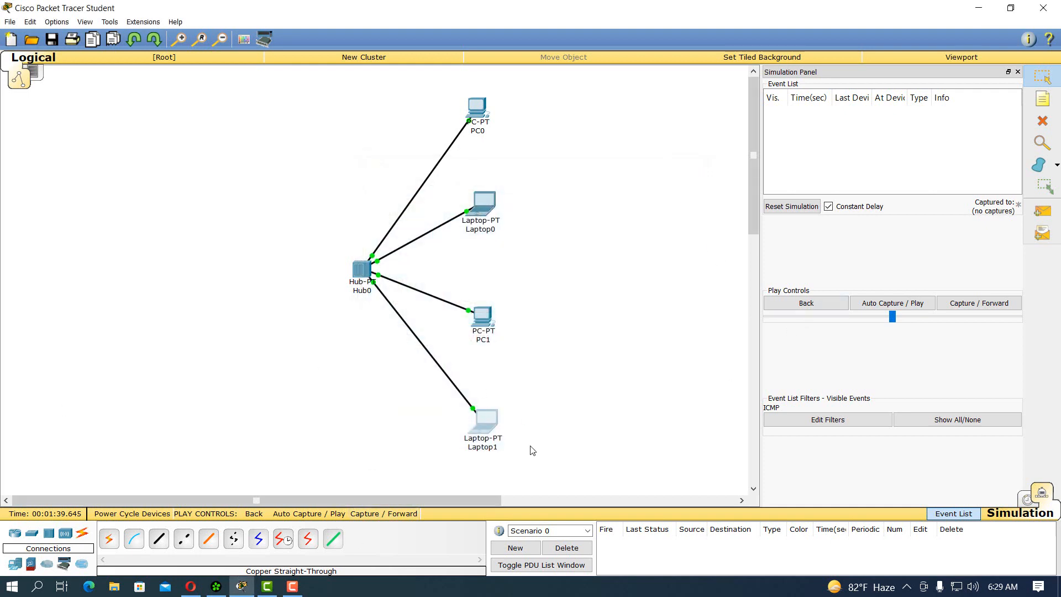
# - Check the event list filters, and add a simple PDU from PC0 to Laptop1
pyautogui.click(834, 420)
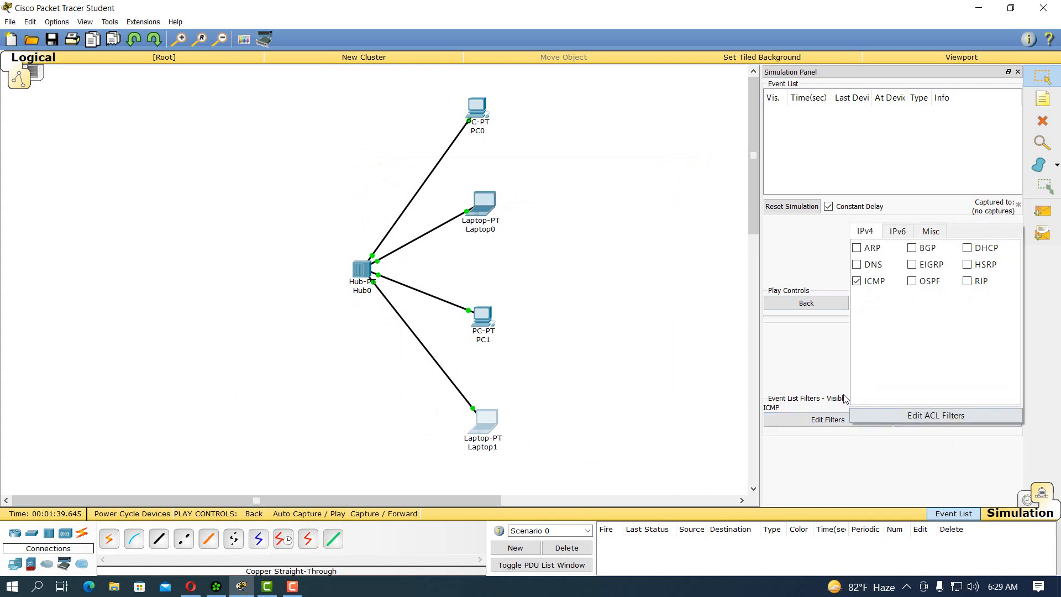
pyautogui.click(919, 461)
pyautogui.click(1042, 211)
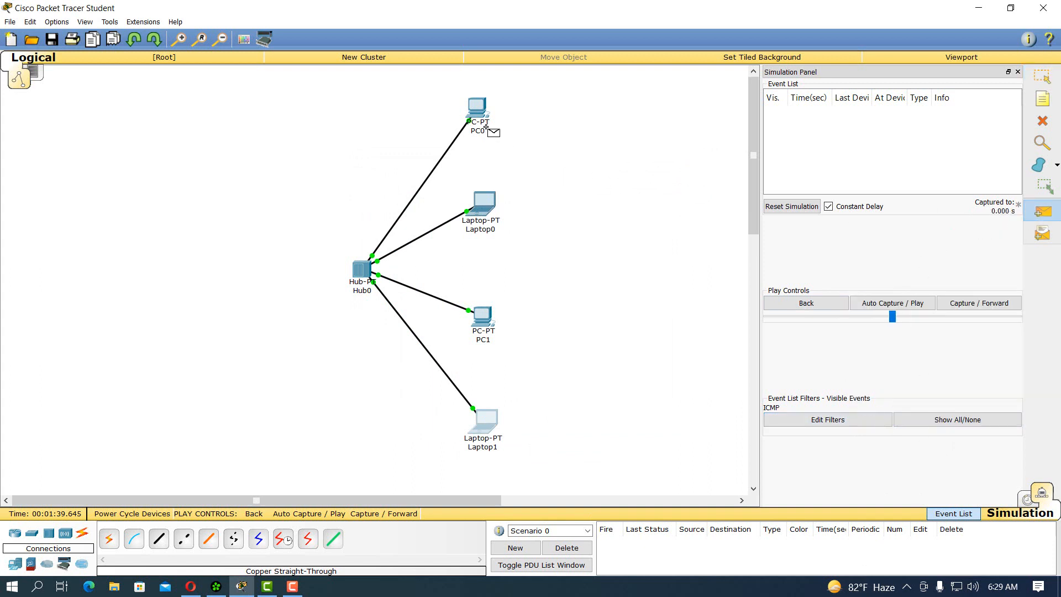
pyautogui.click(485, 113)
pyautogui.click(482, 424)
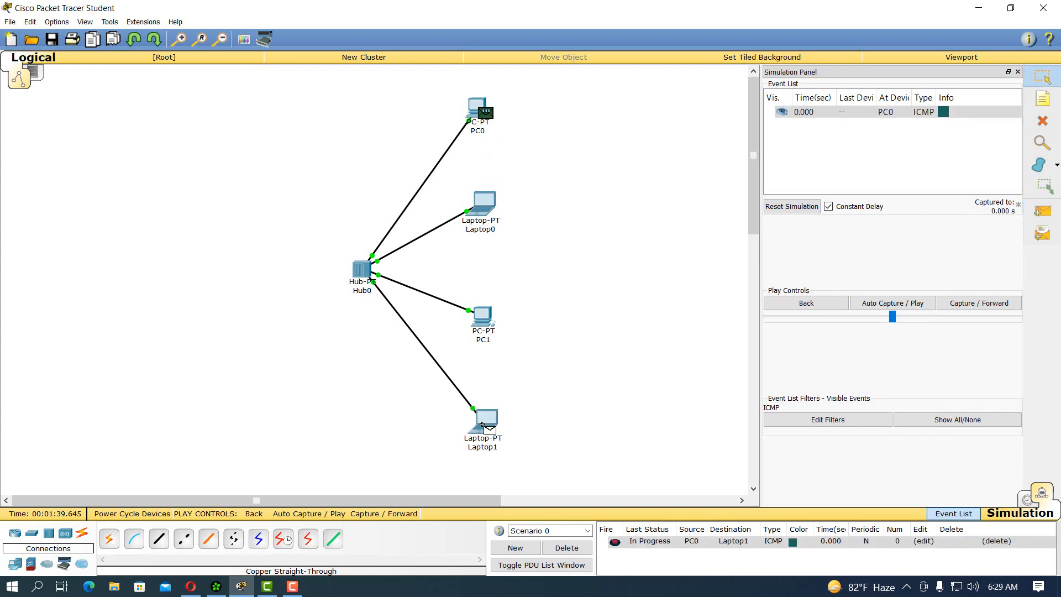
# - Run the simulation with Auto Capture / Play, pausing and resuming it to follow the PC0-to-Laptop1 packet through Hub0
pyautogui.click(888, 301)
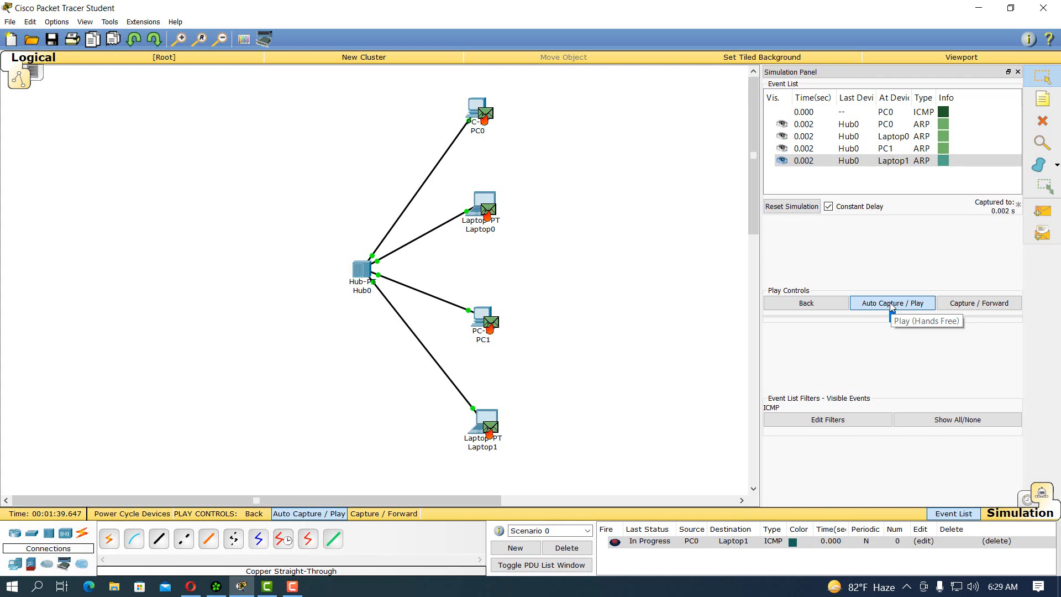
pyautogui.click(892, 303)
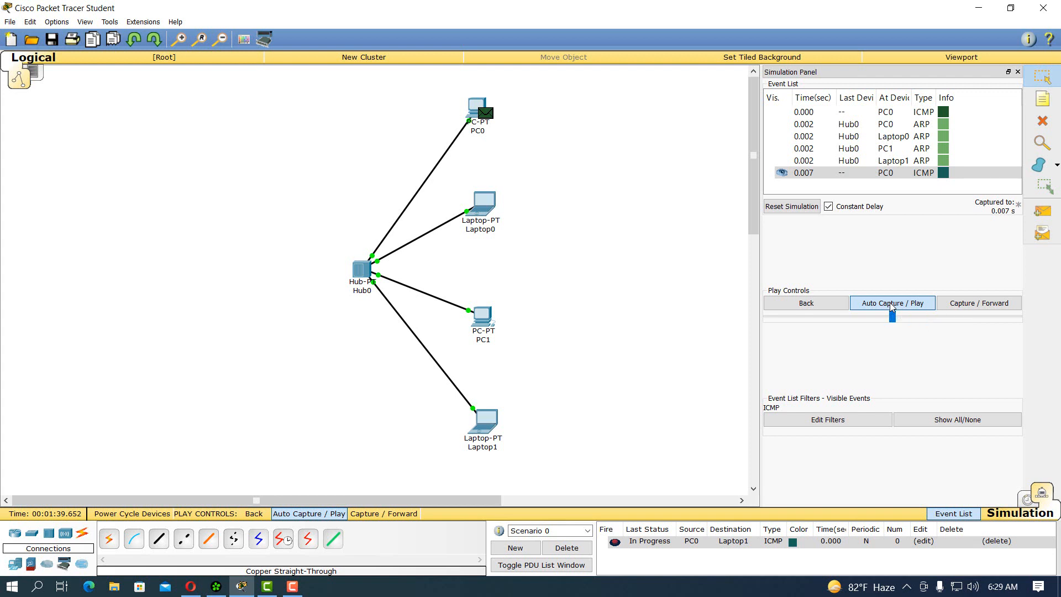
pyautogui.click(892, 302)
pyautogui.click(891, 307)
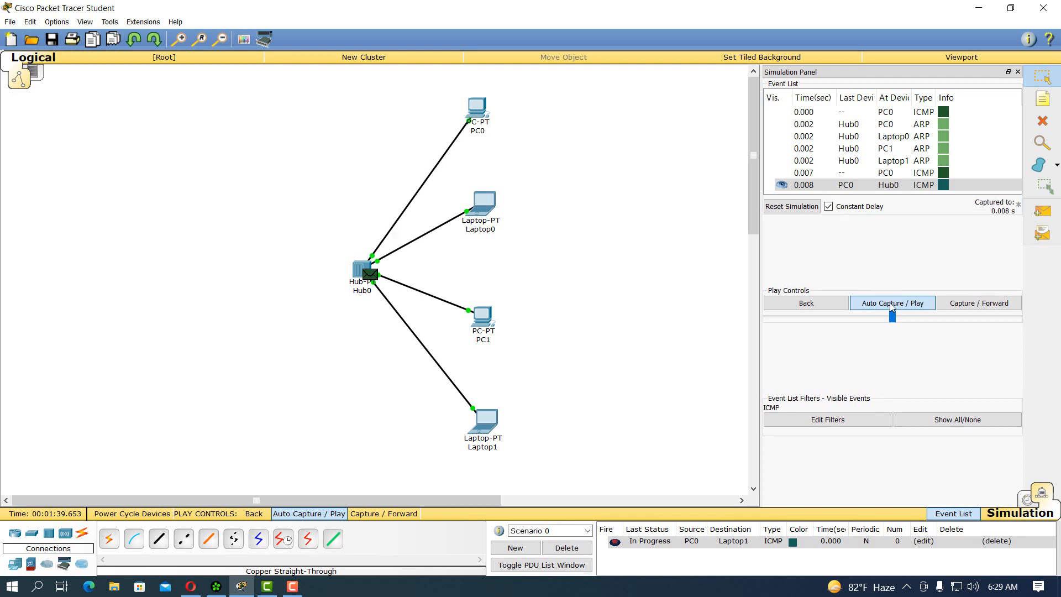
pyautogui.click(890, 303)
pyautogui.click(890, 302)
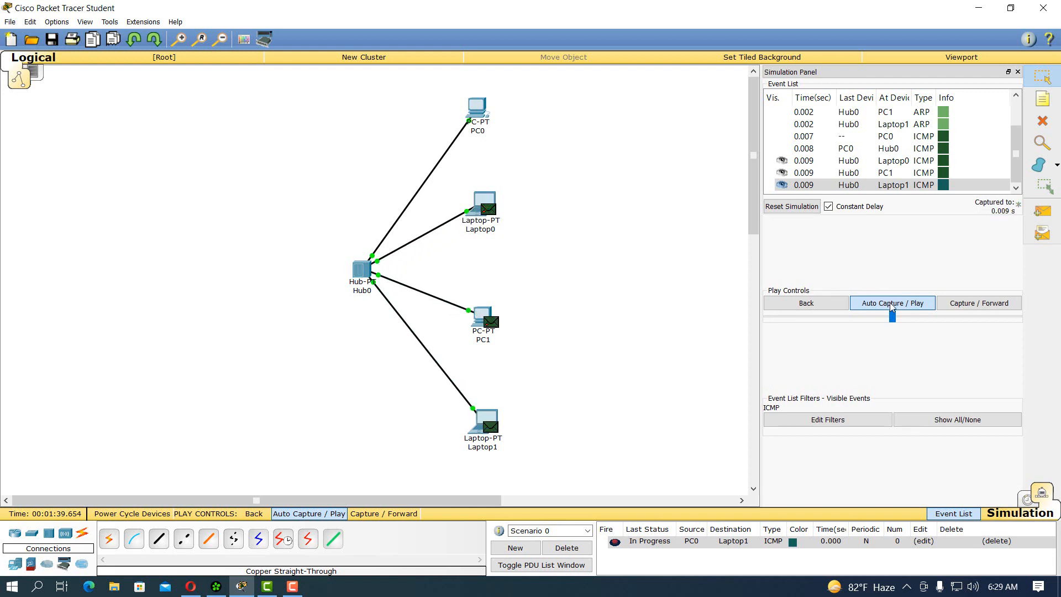
pyautogui.click(890, 303)
pyautogui.click(890, 303)
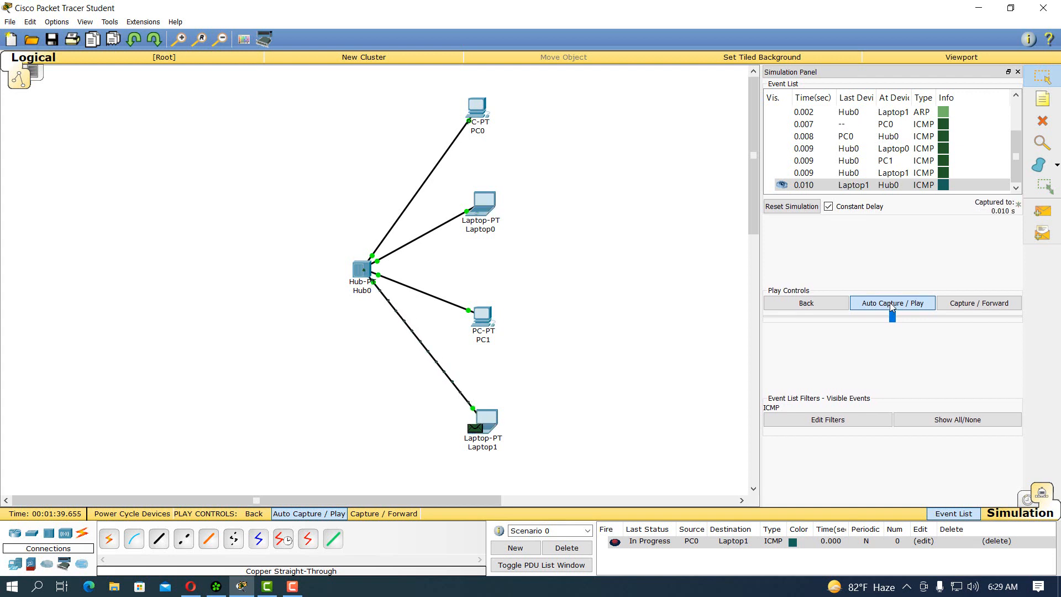